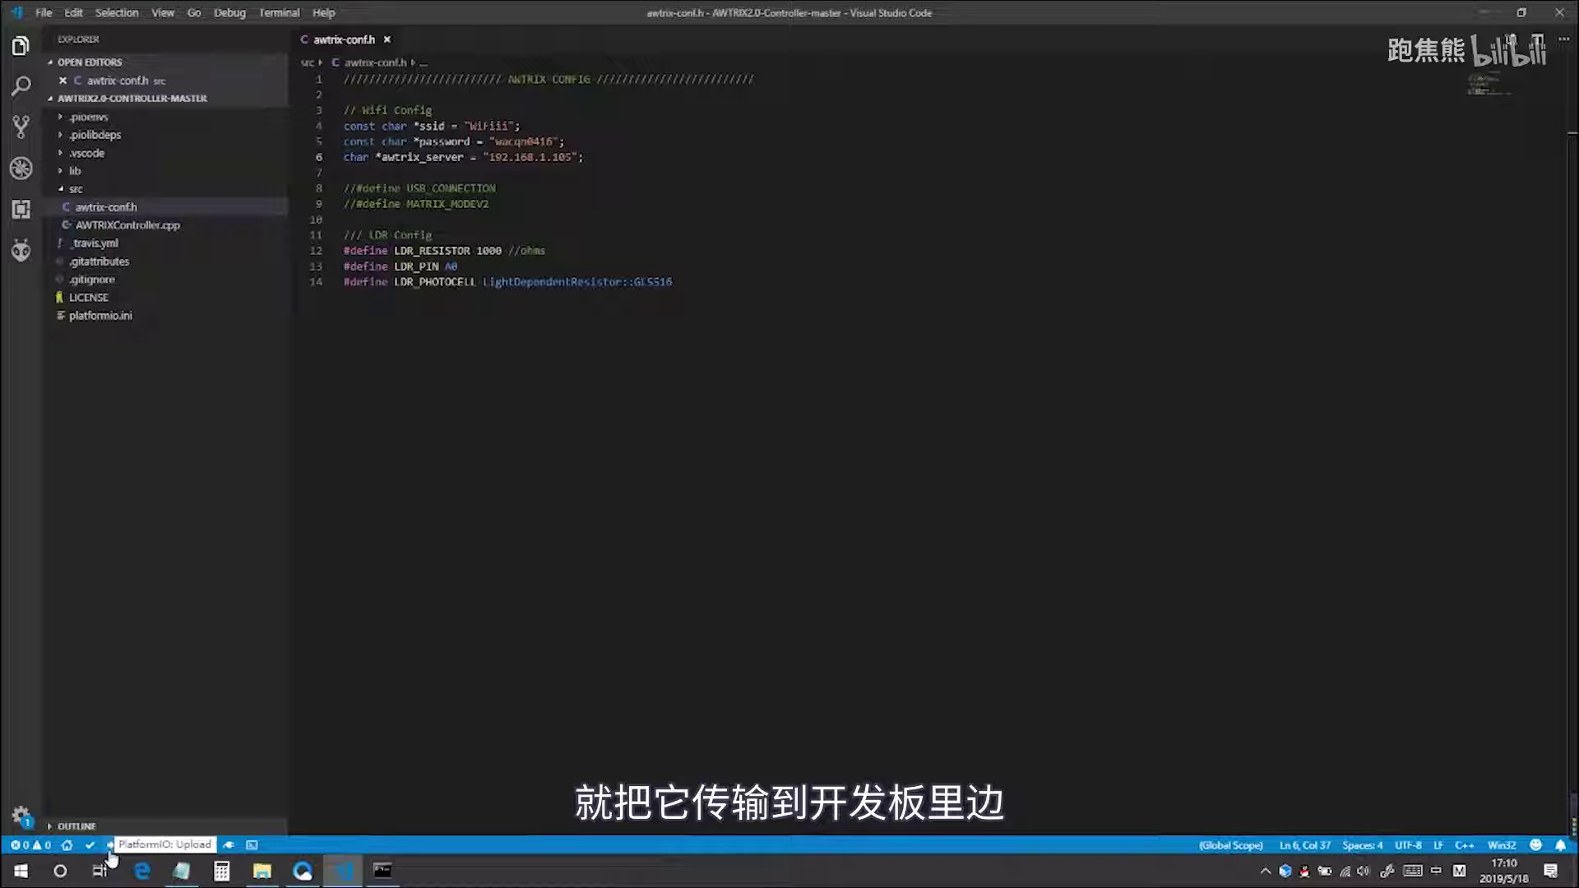
Upload the AWTRIX controller firmware to the board with PlatformIO, disallowing the workspace's terminal shell changes, and bring up the Command Prompt window
click(111, 852)
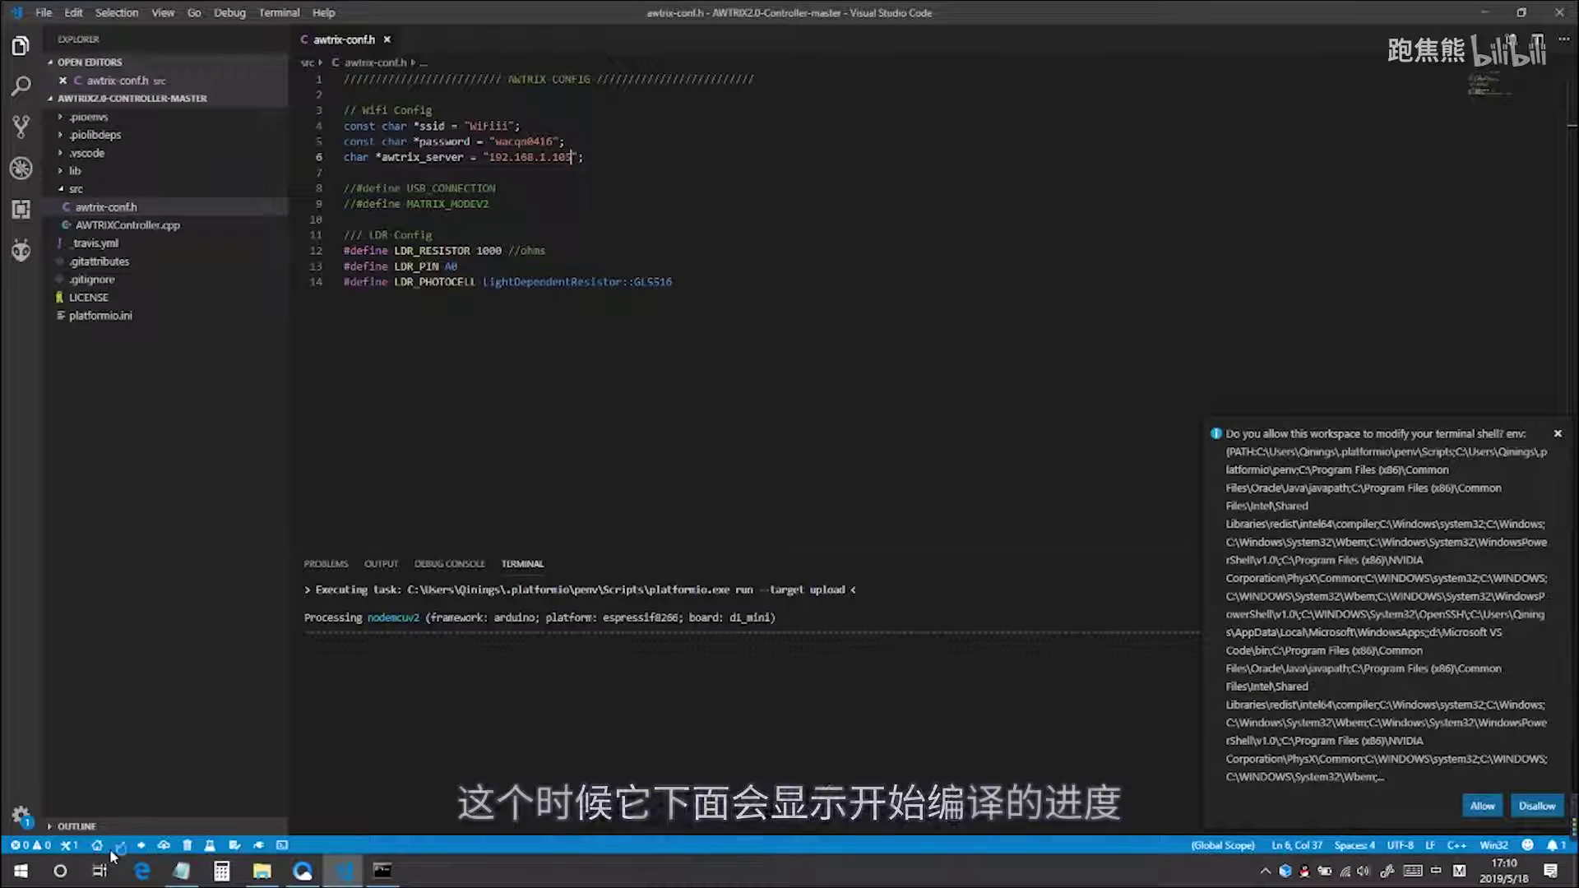
click(1518, 814)
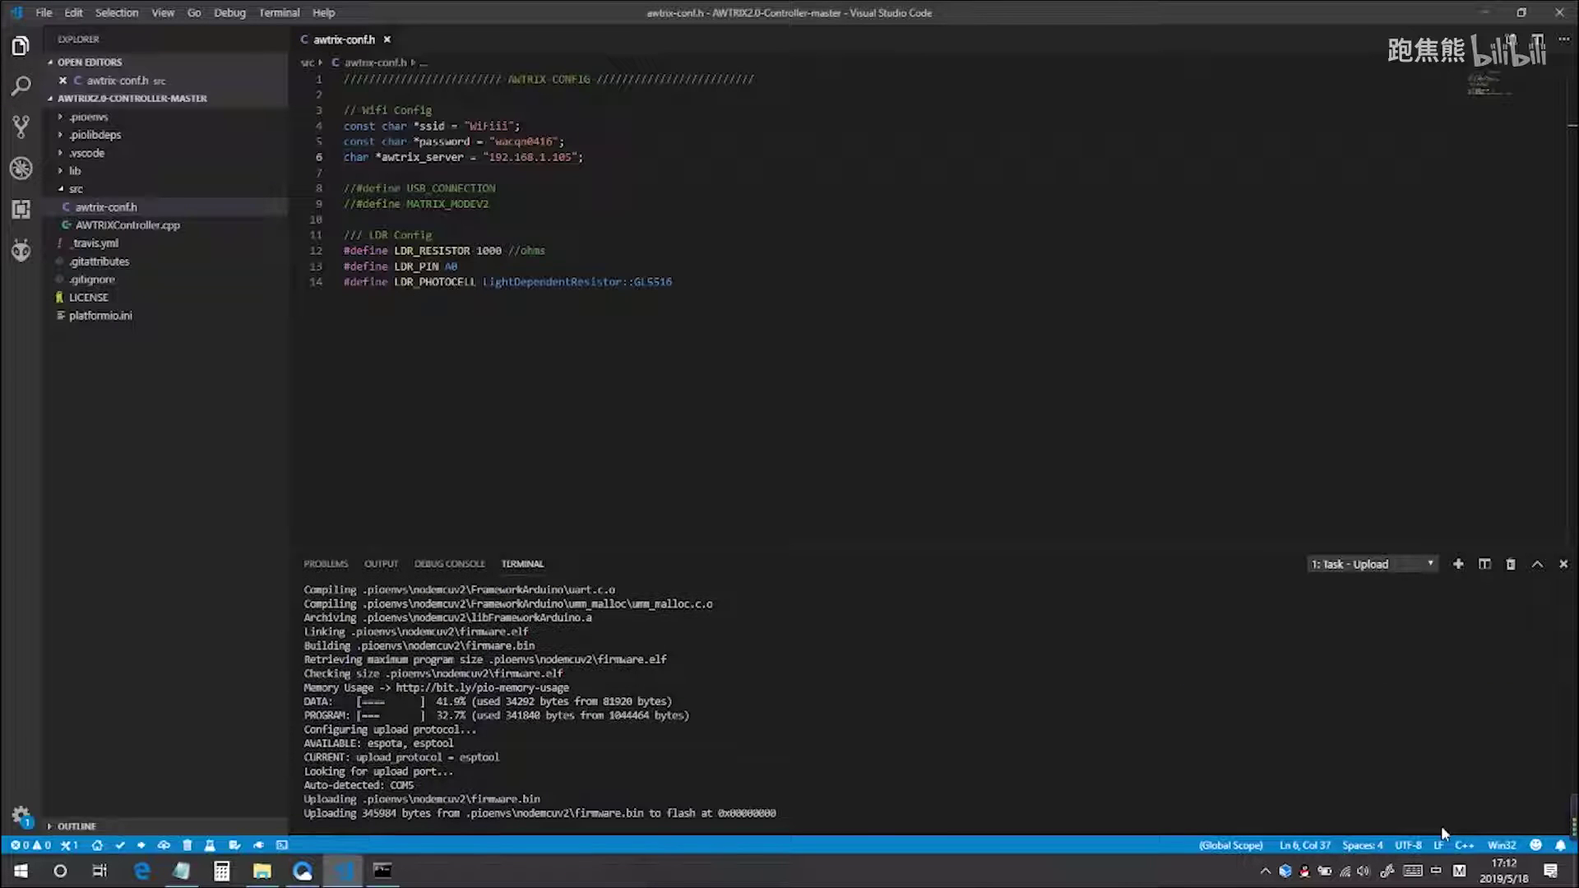
click(383, 875)
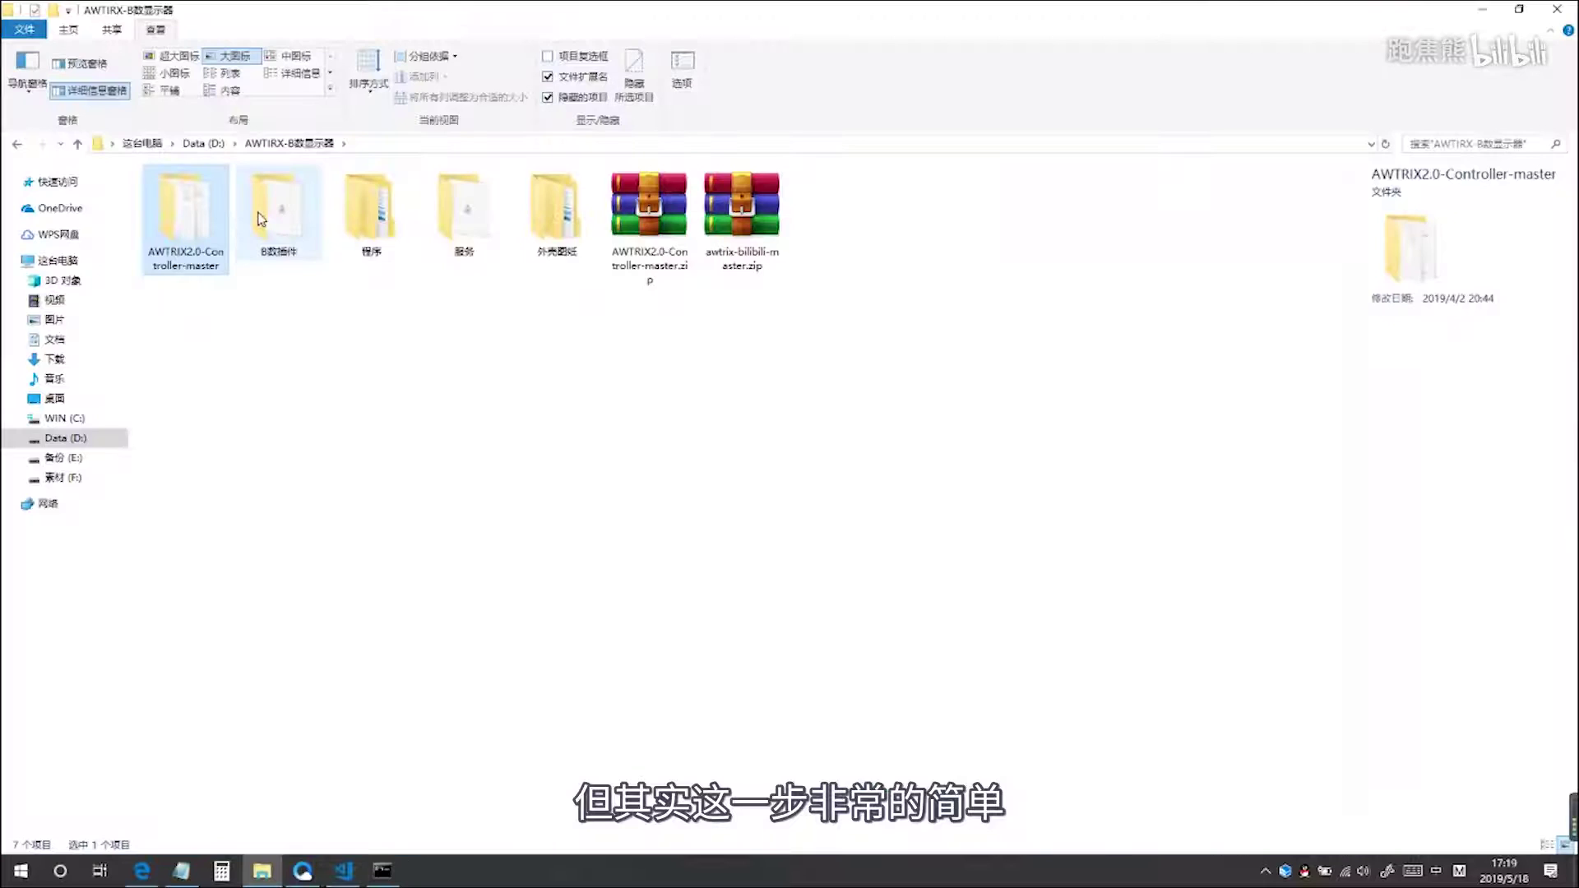
Copy BilibiliPlugin.jar from the B数插件 folder into the plugins folder on the desktop
double_click(264, 215)
click(195, 198)
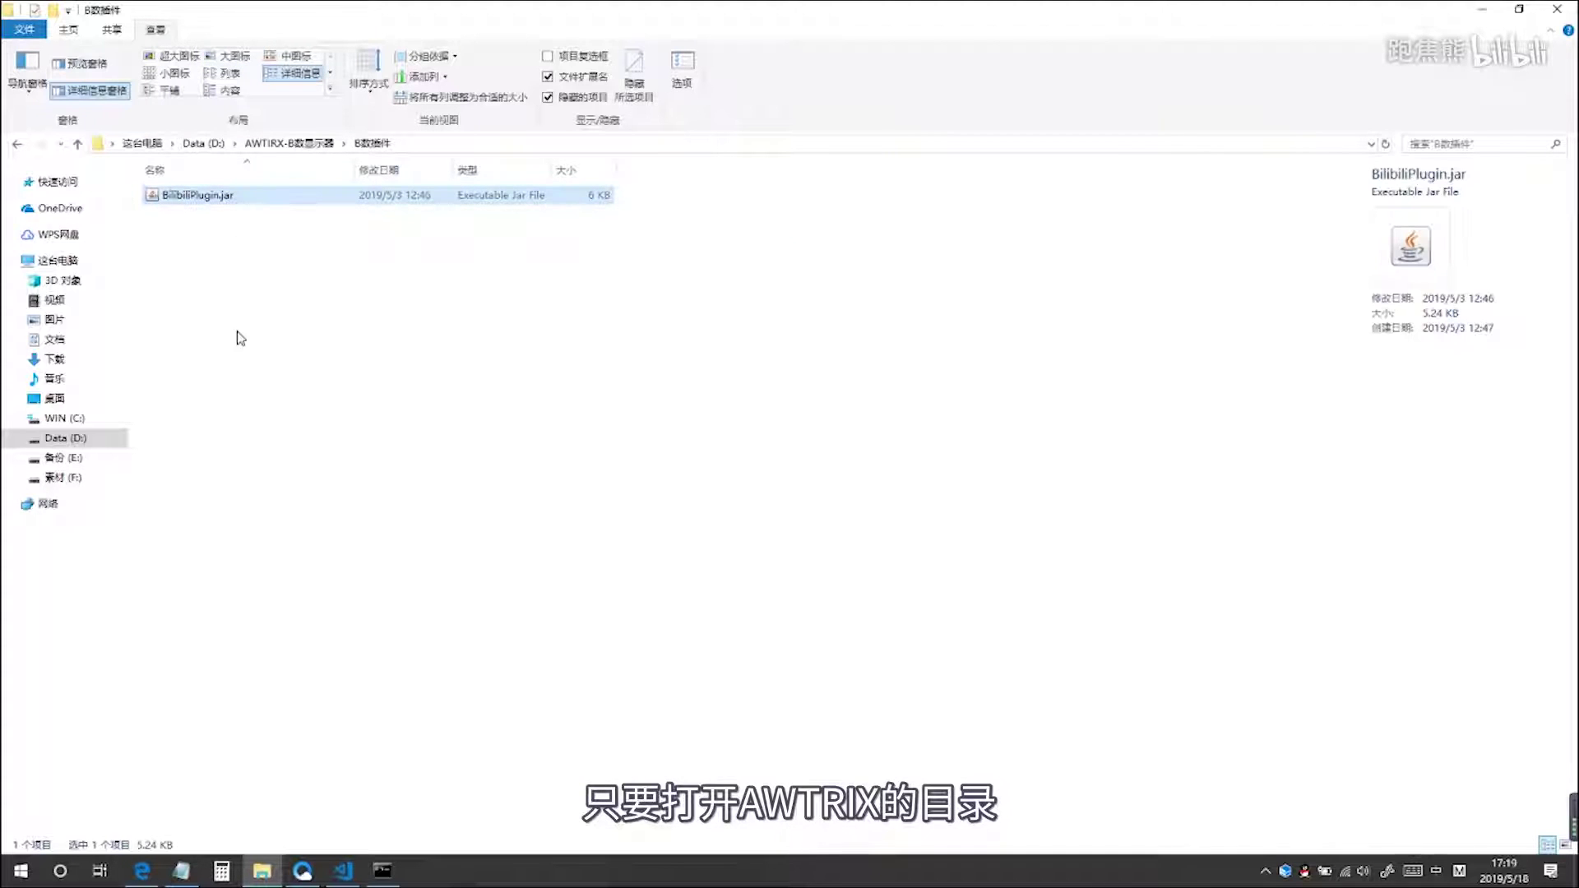
click(55, 398)
double_click(197, 459)
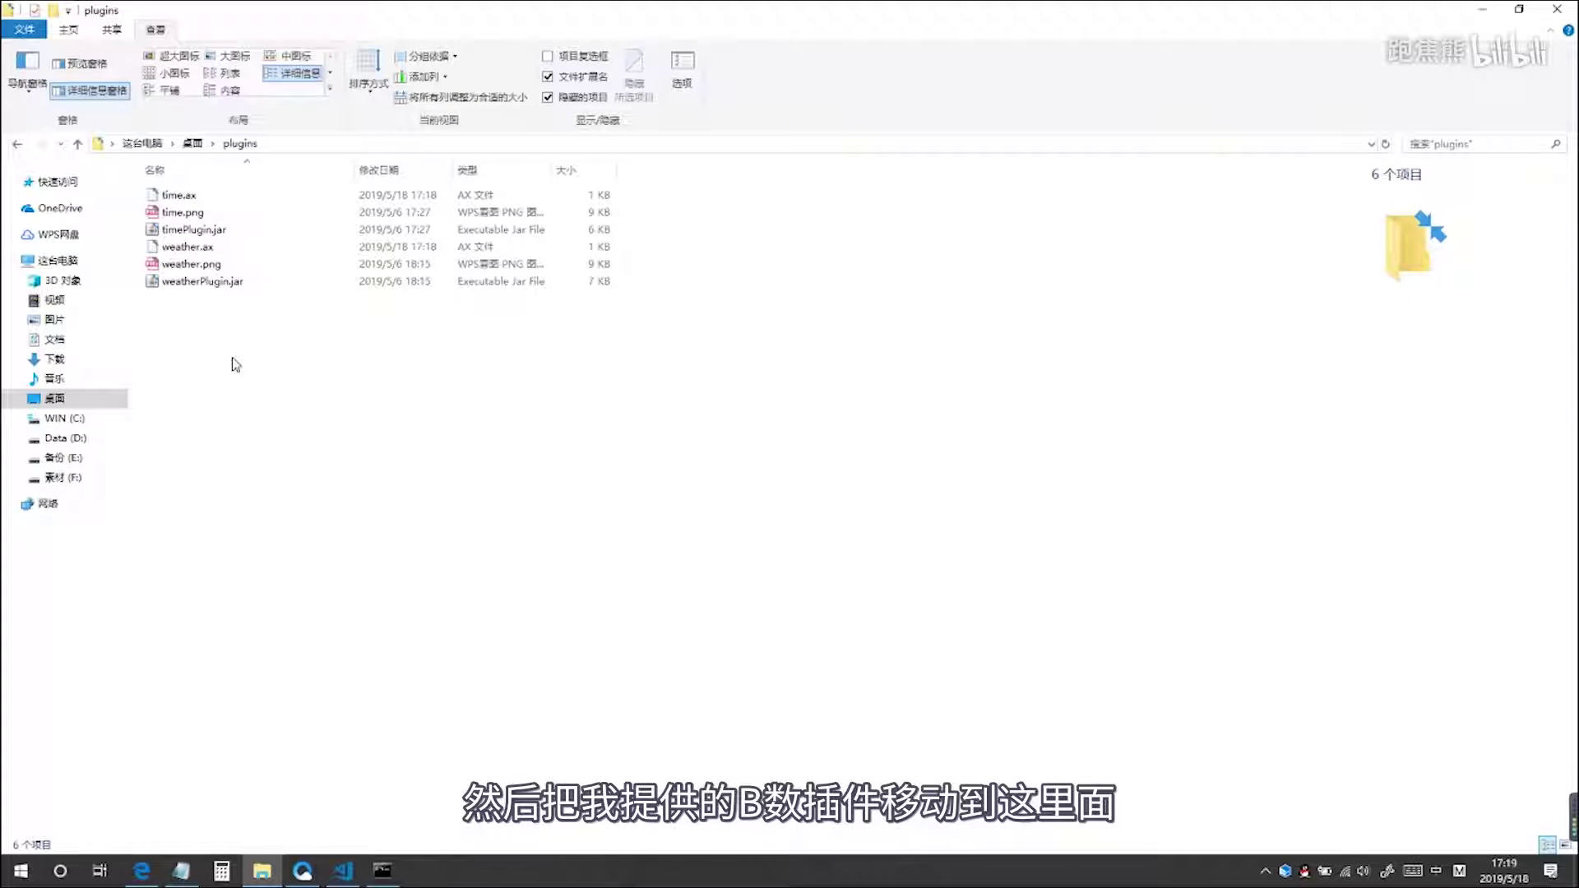
key(ctrl+v)
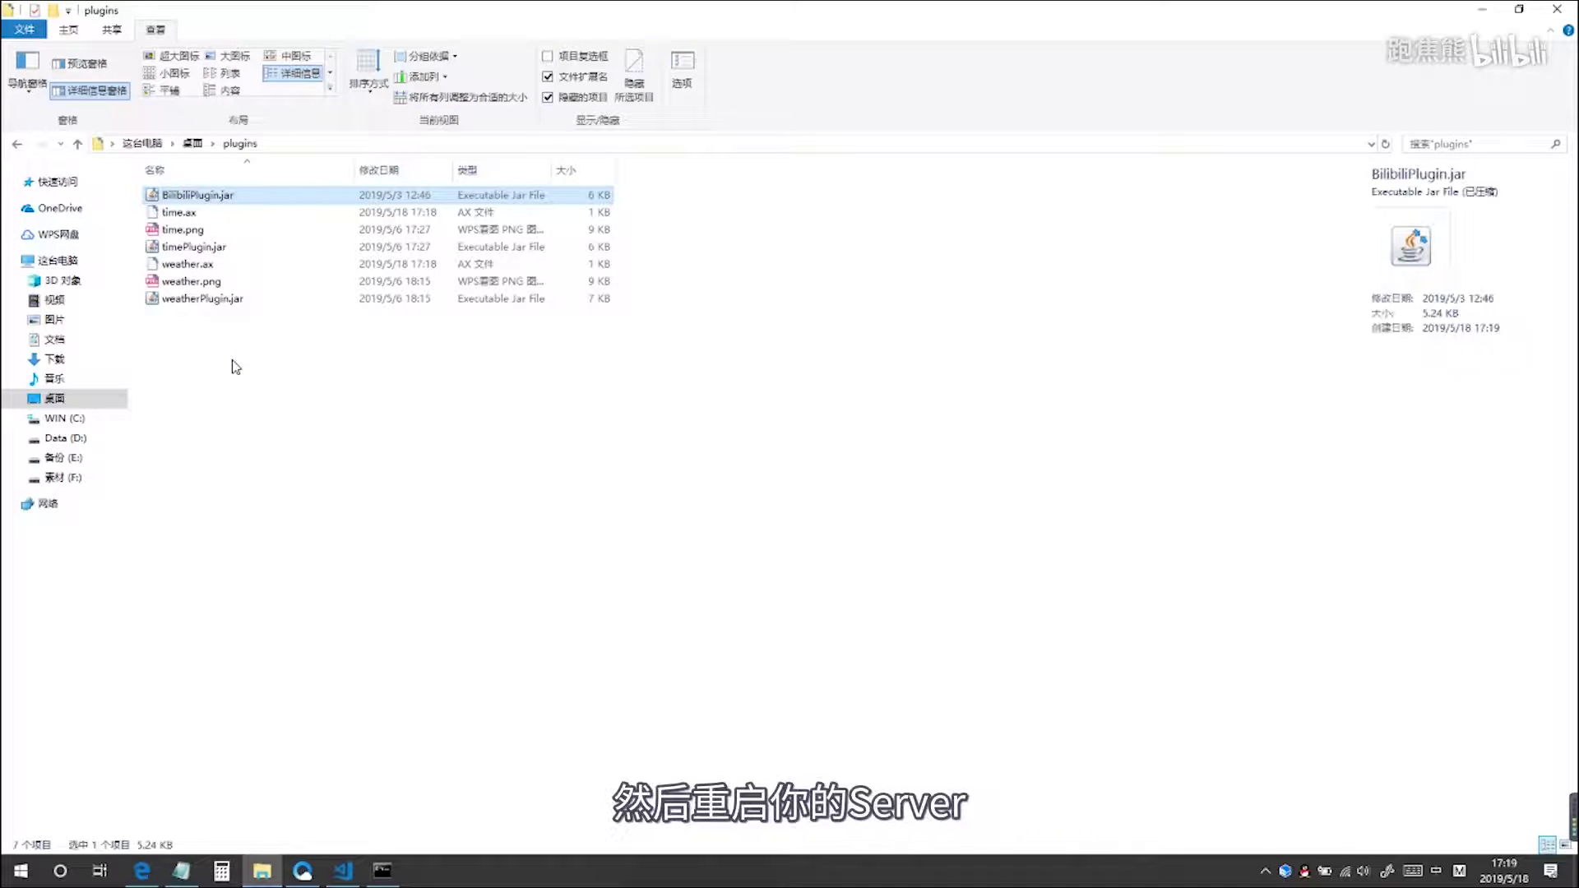
click(188, 202)
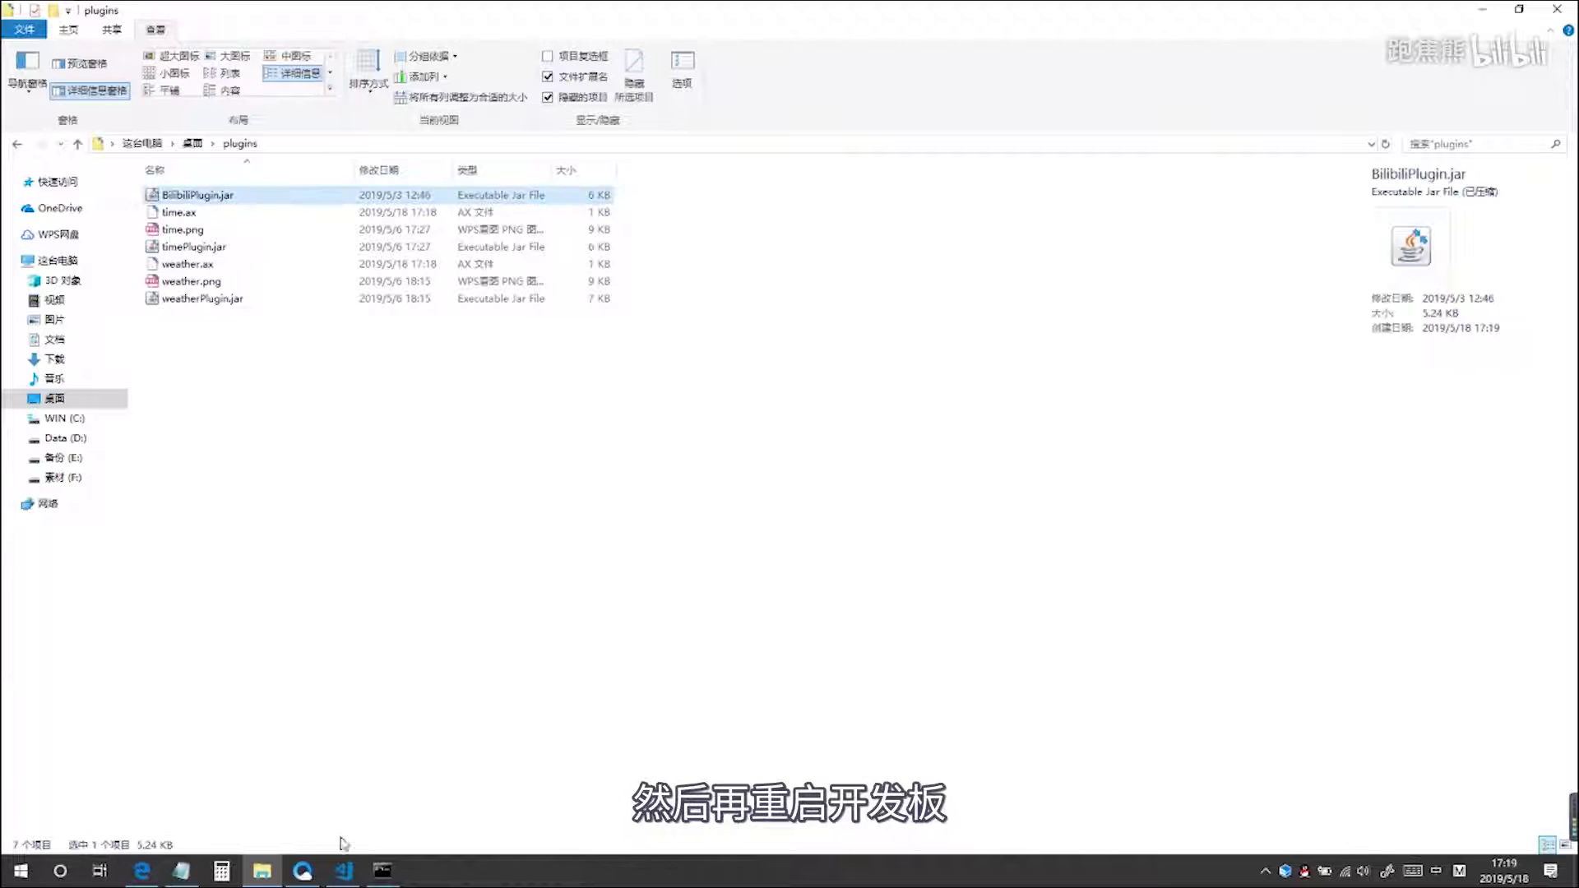
Restart the AWTRIX server by running java -jar awtrix.jar from the desktop folder in a new Command Prompt
click(145, 873)
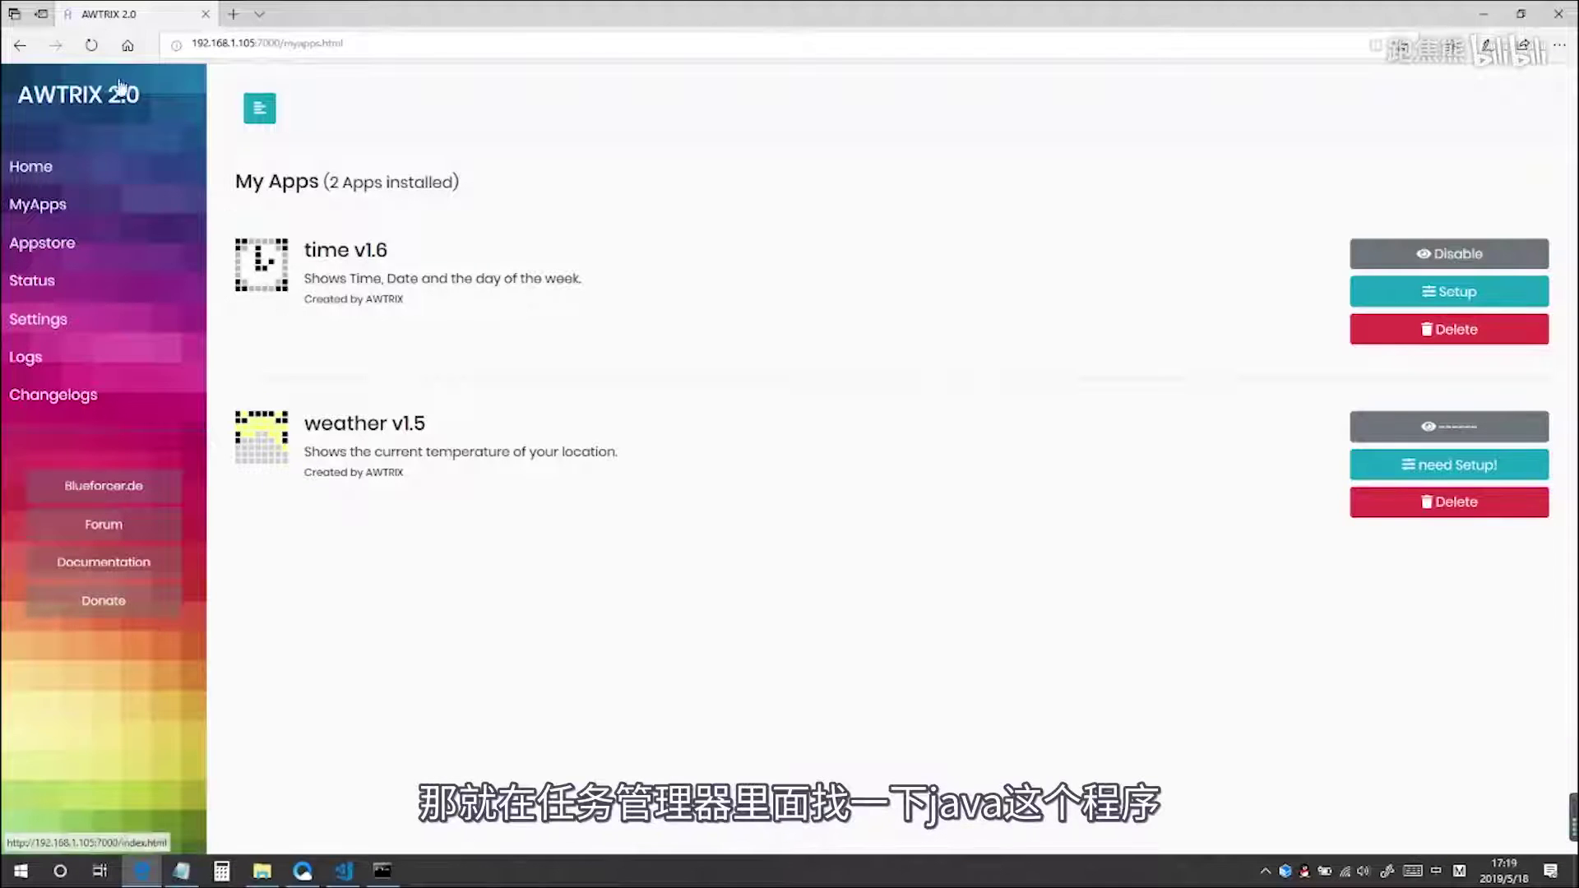
click(47, 208)
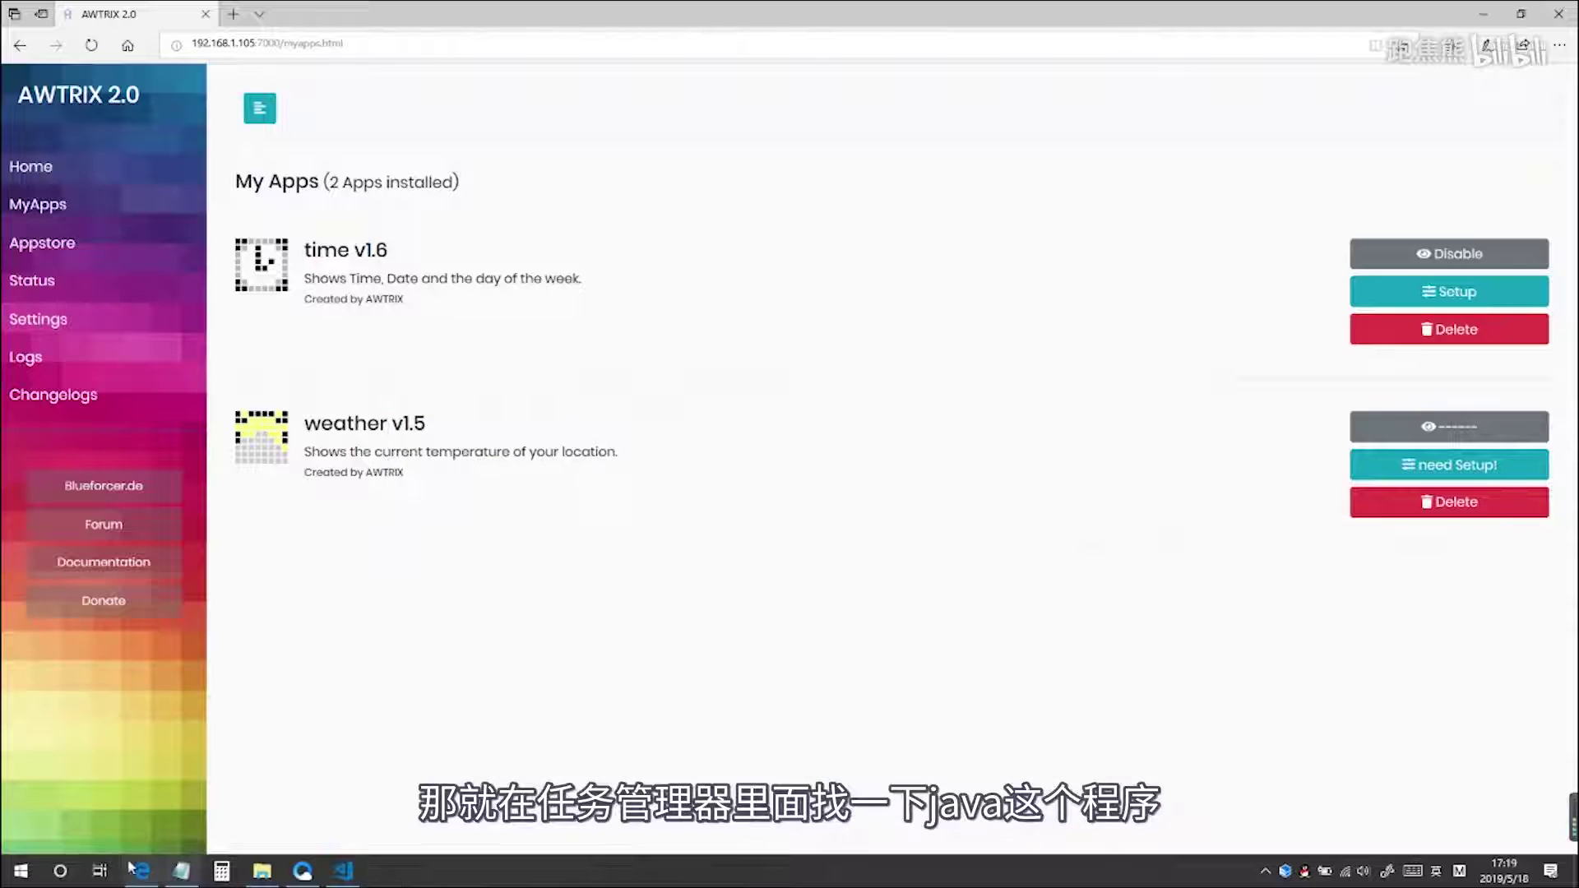
click(60, 870)
text(cmd)
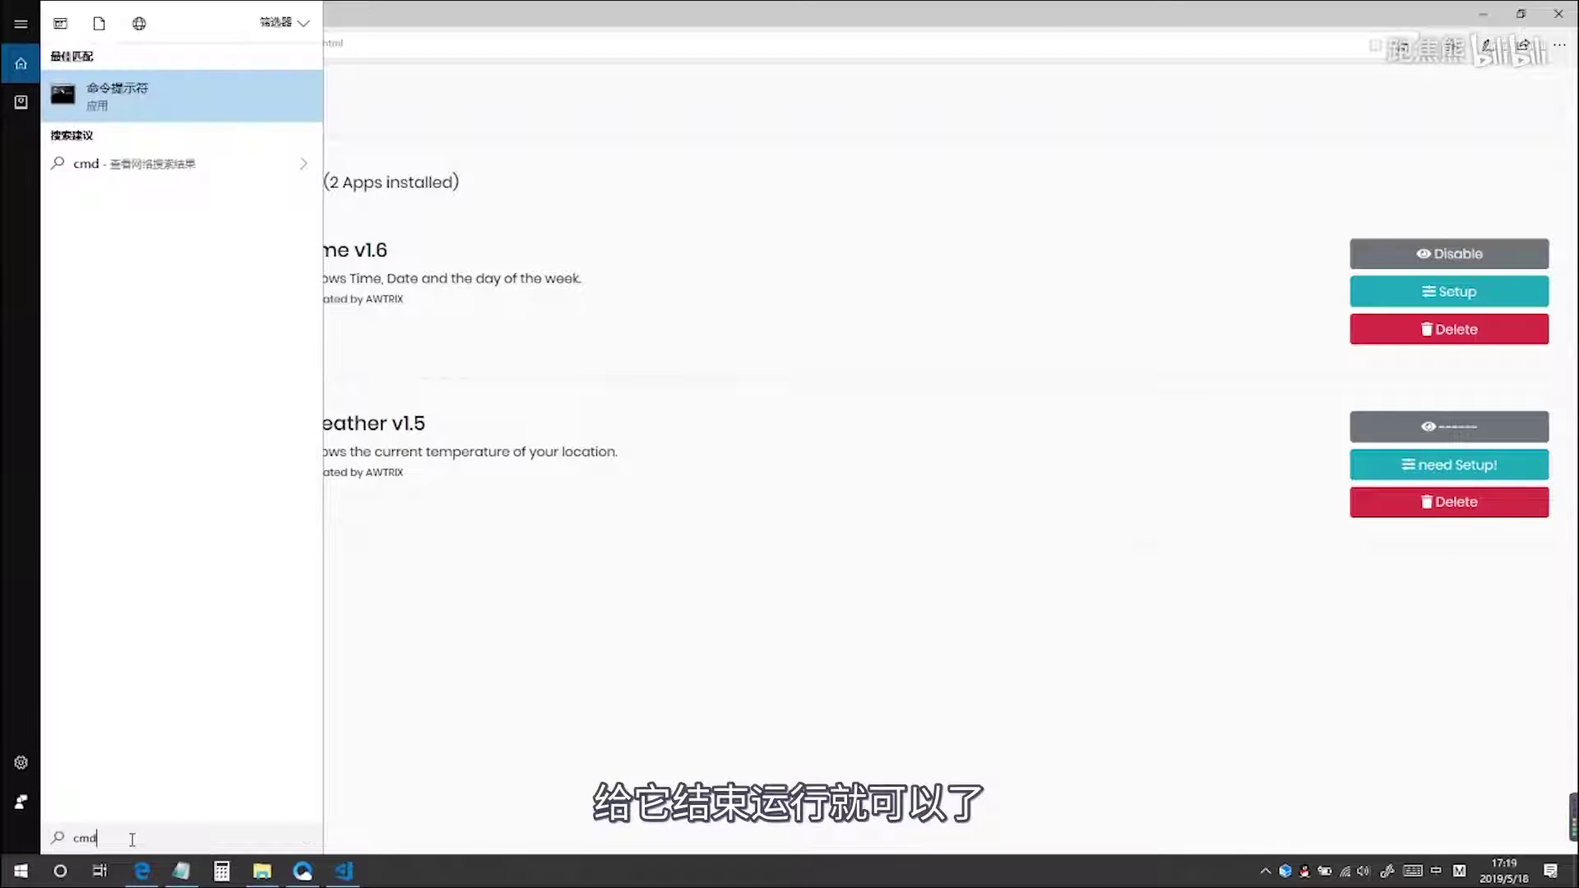
key(Return)
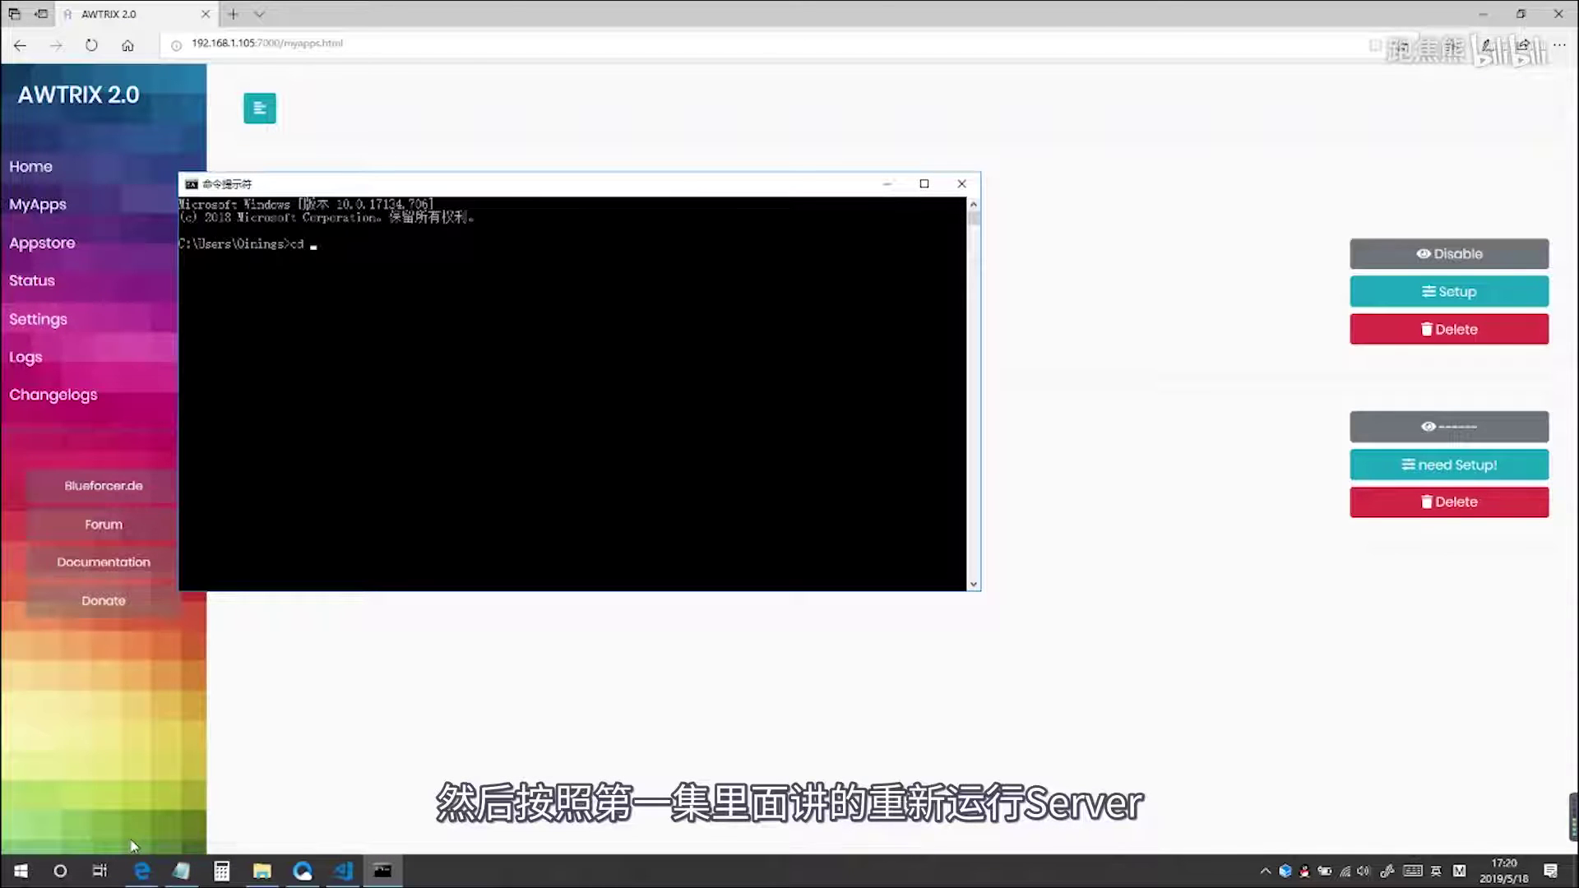
text(cd desktop)
key(Return)
text(java -jar)
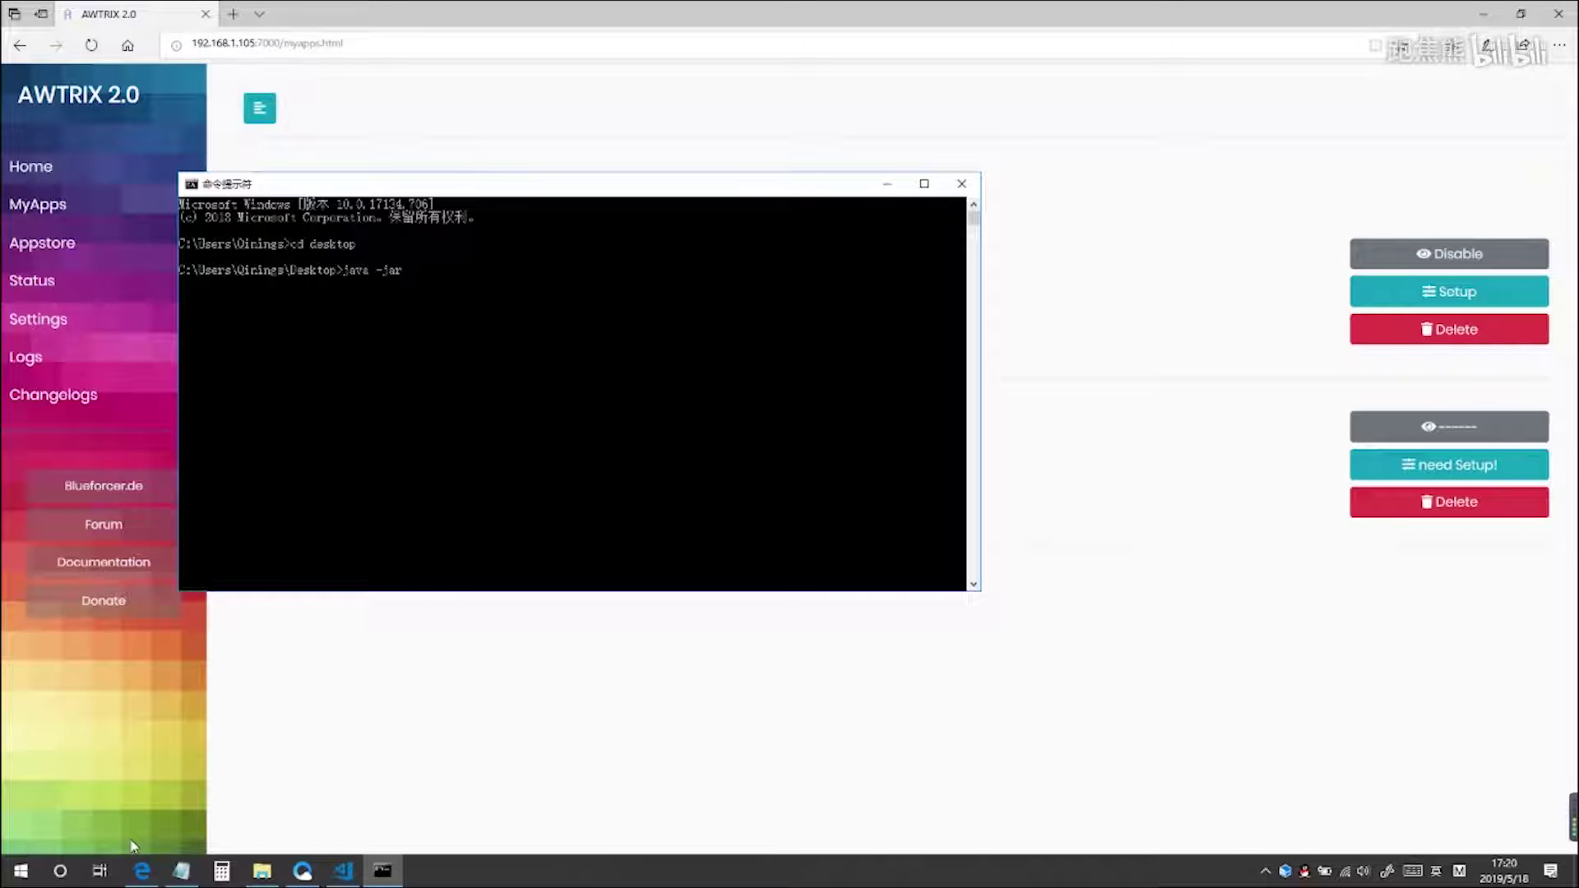
text( awtrix.jar)
key(Return)
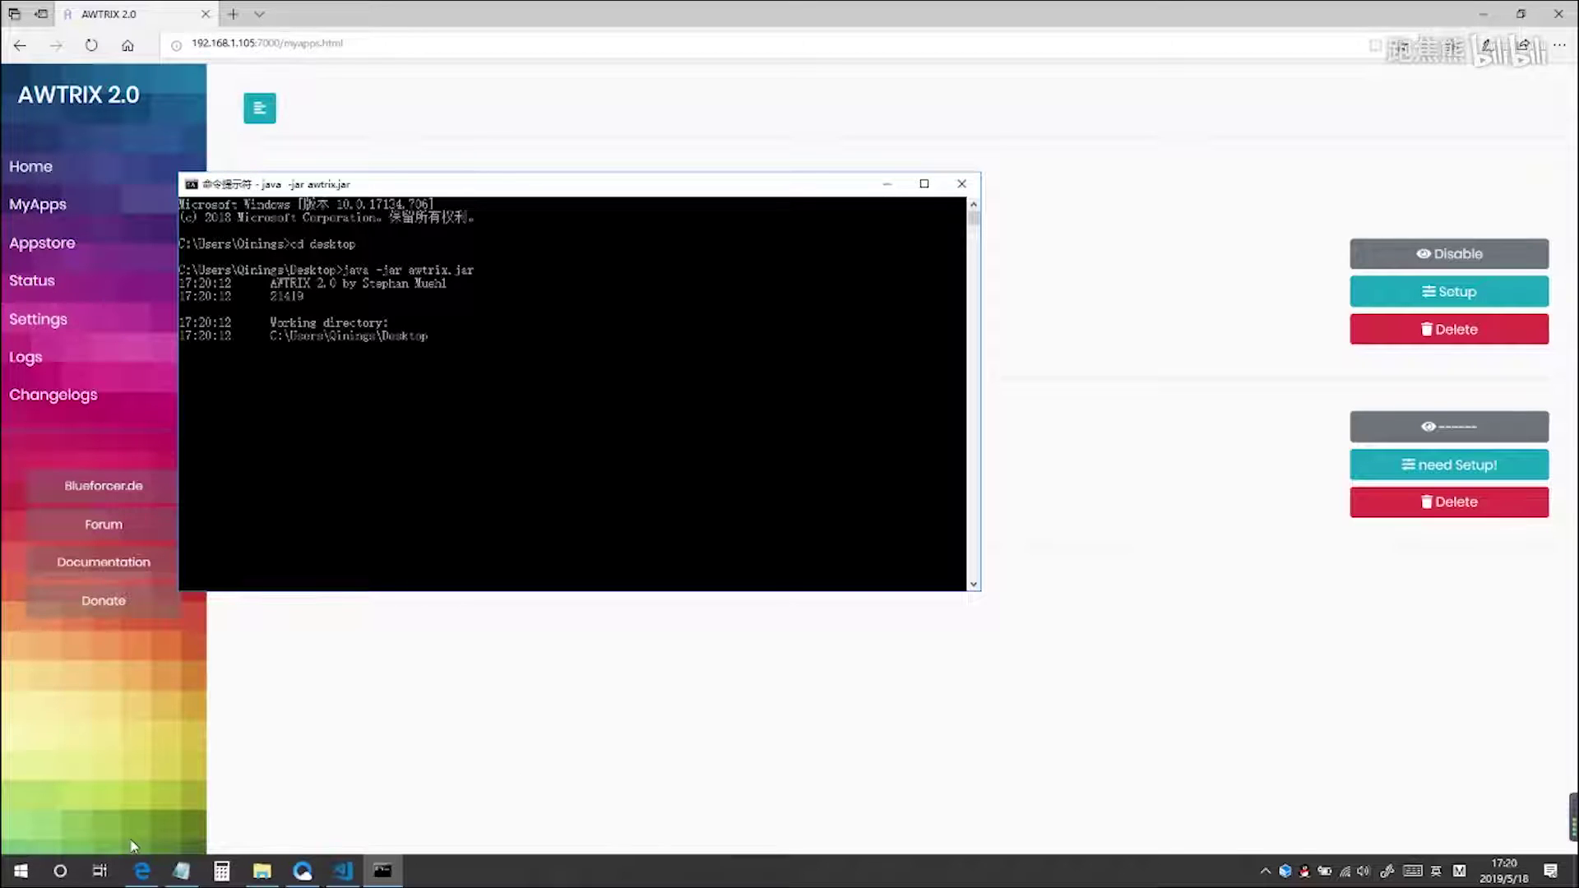
Reload the My Apps page of the AWTRIX web interface, dismiss the connection notice, and reopen the list of installed apps
click(63, 207)
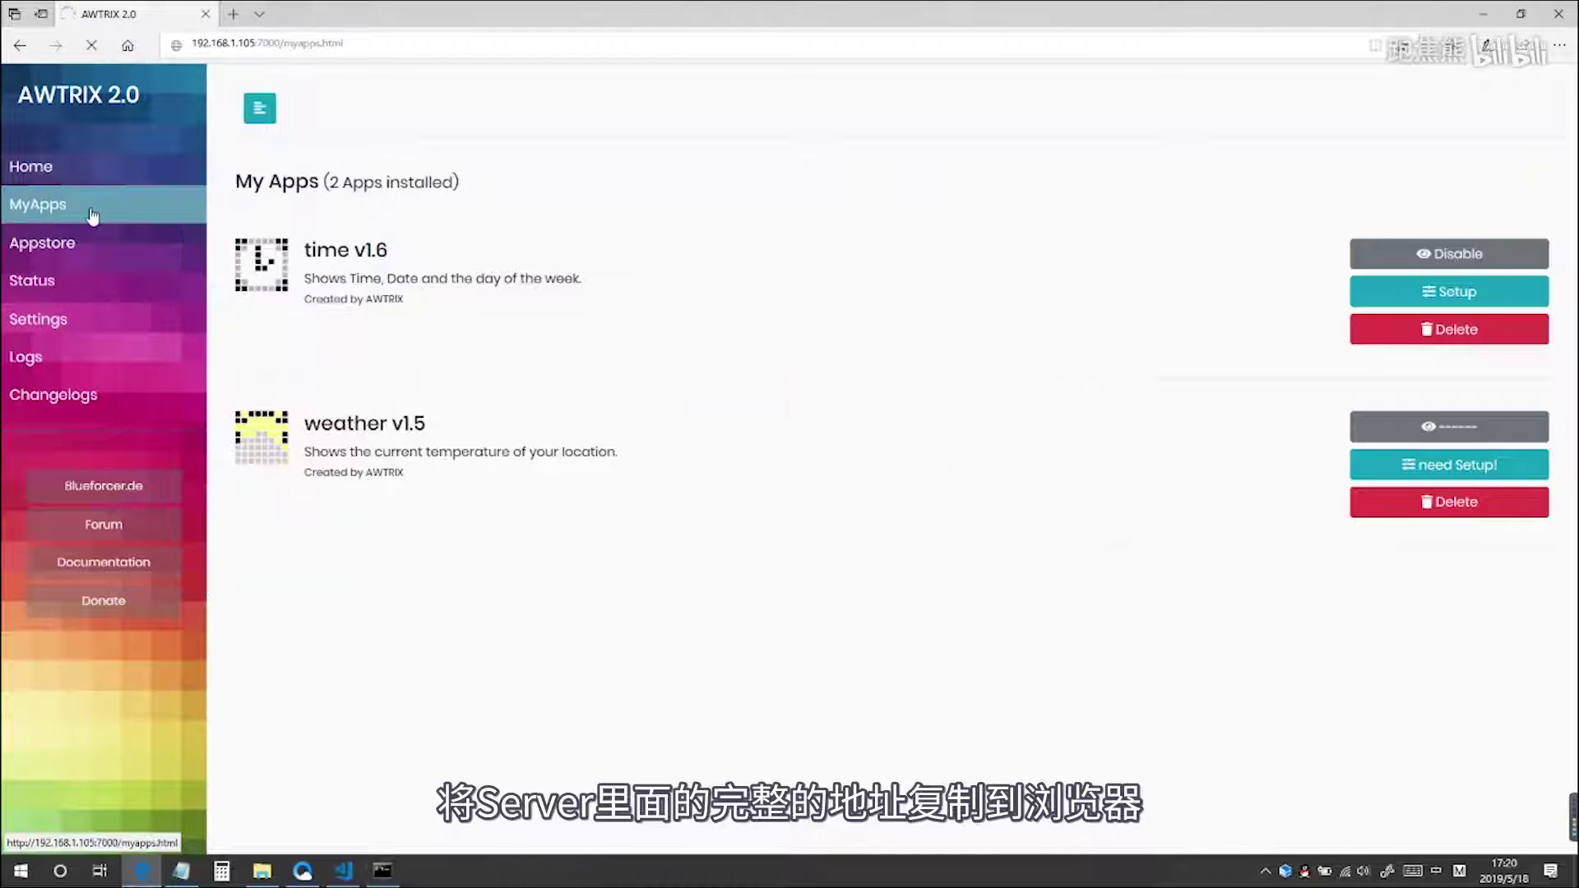
click(92, 45)
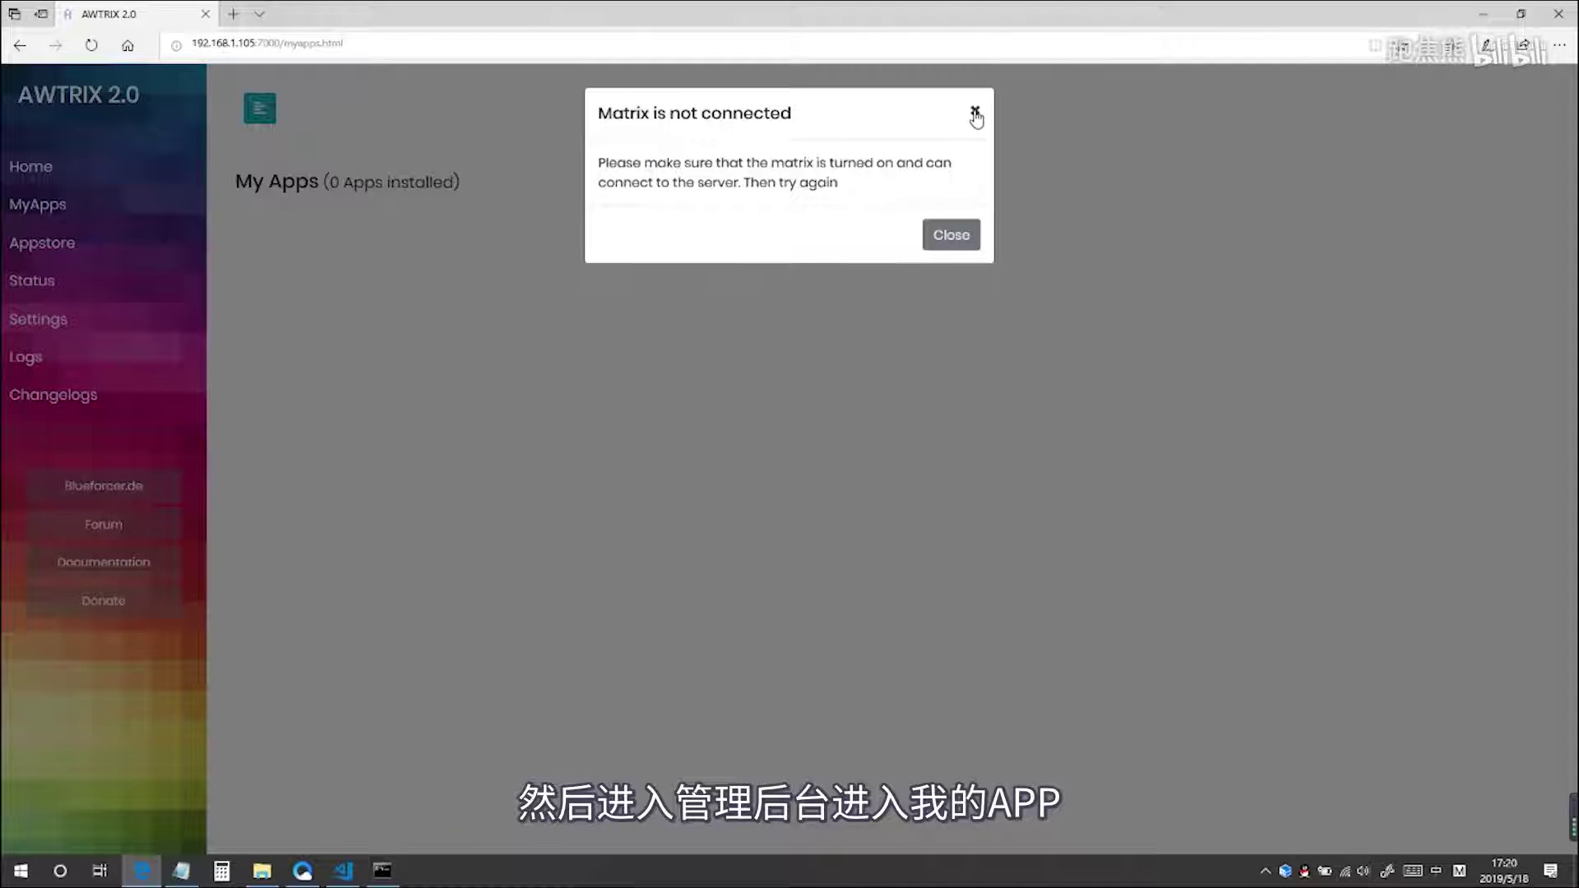
click(976, 114)
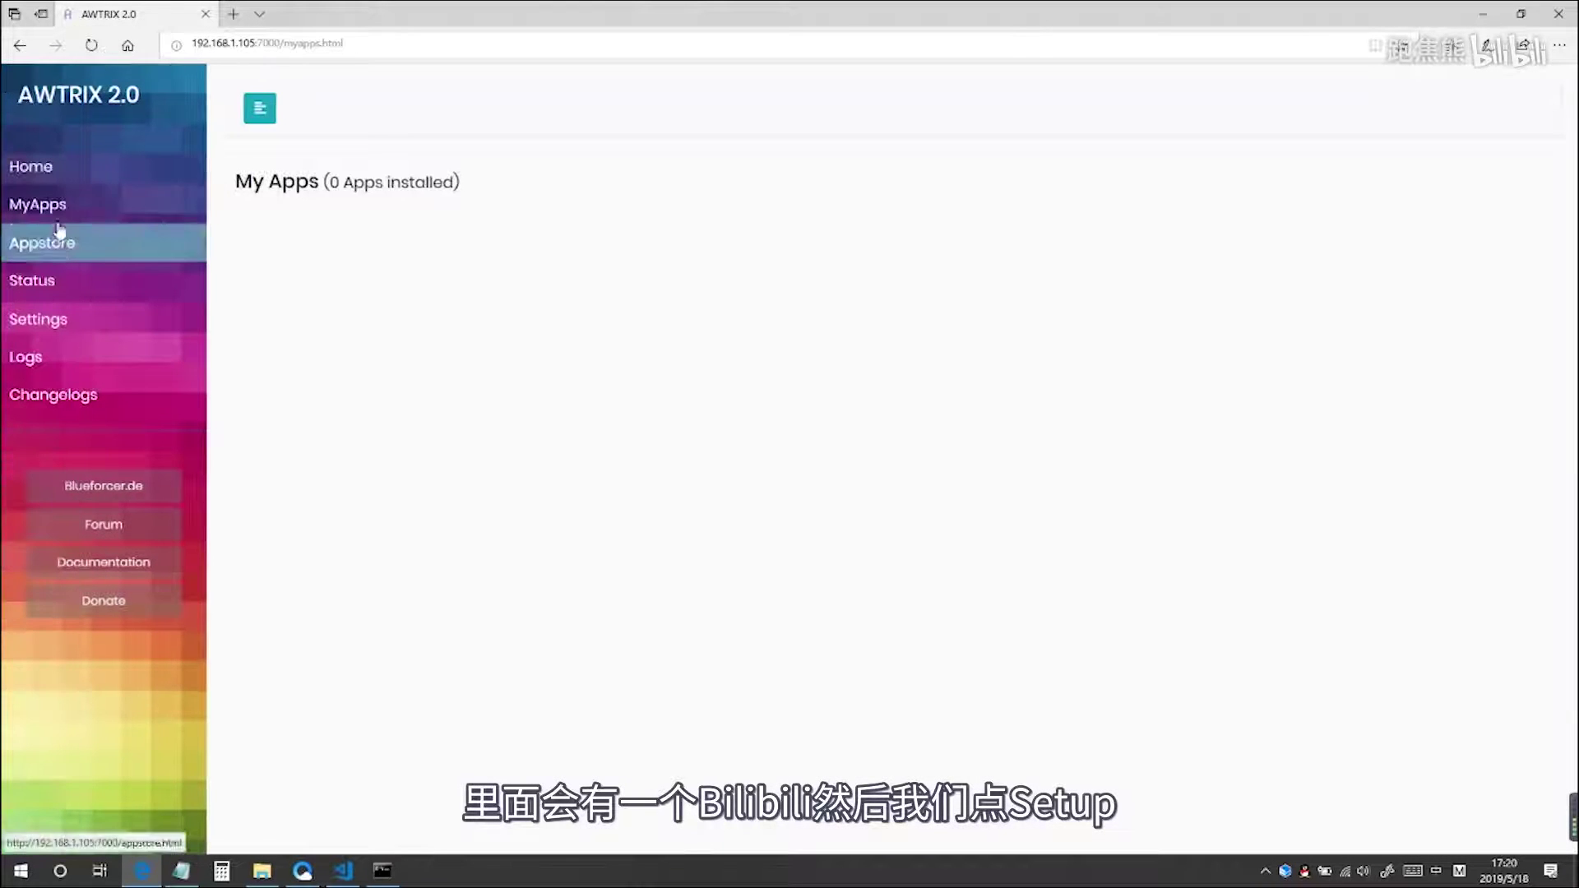
click(56, 206)
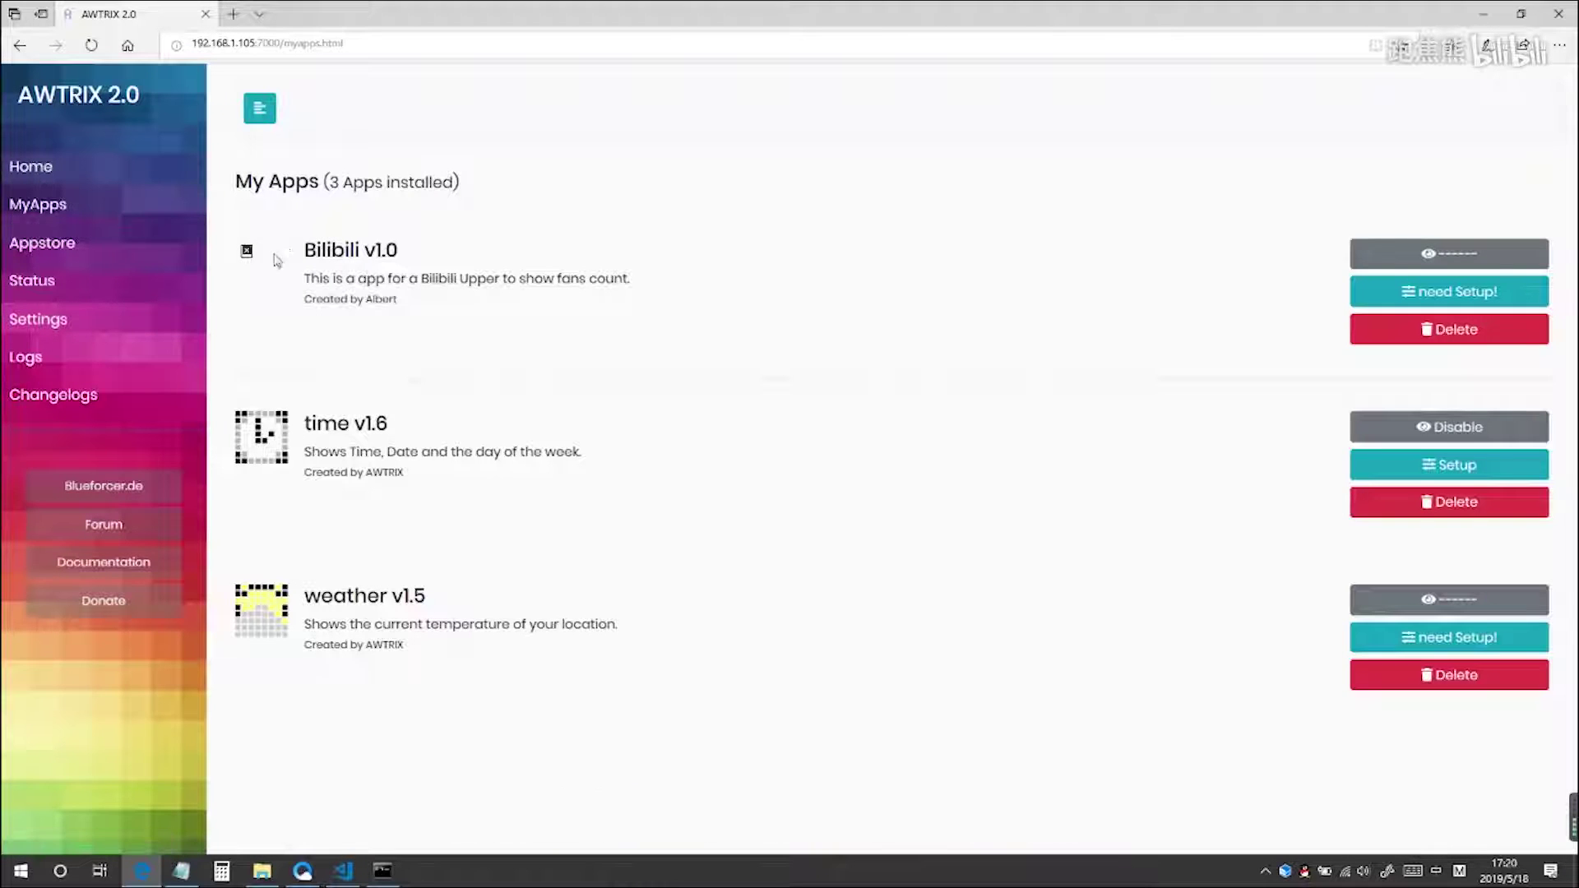
drag(278, 260, 511, 254)
click(518, 319)
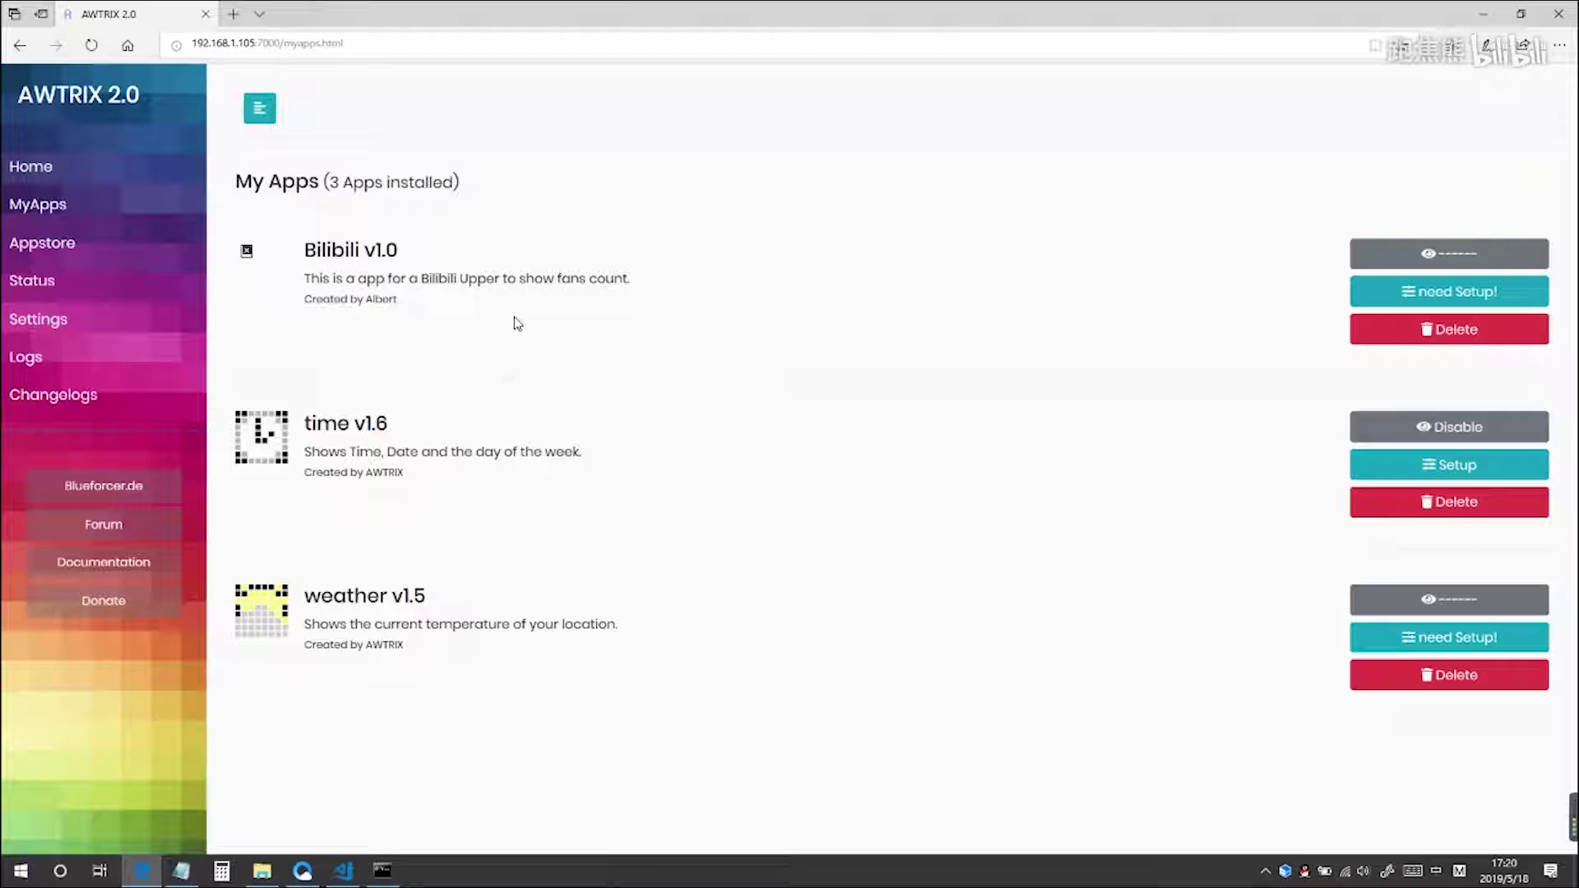
Set up the Bilibili app by entering the Bilibili account's MID, save it, and return to the Home page
click(1445, 310)
double_click(389, 270)
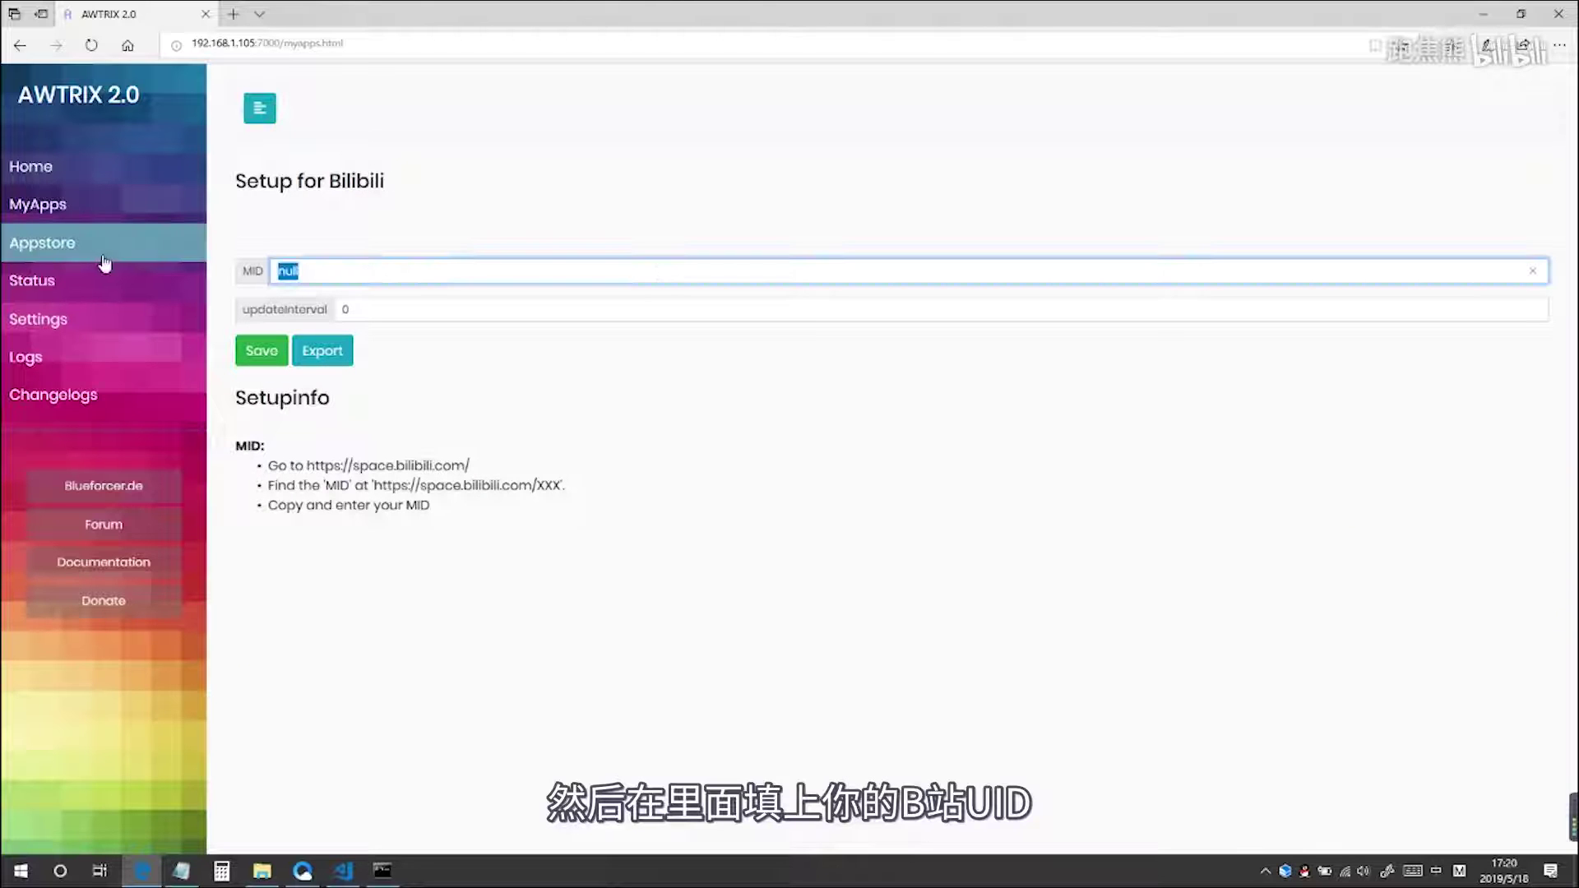
text(20411778)
click(261, 352)
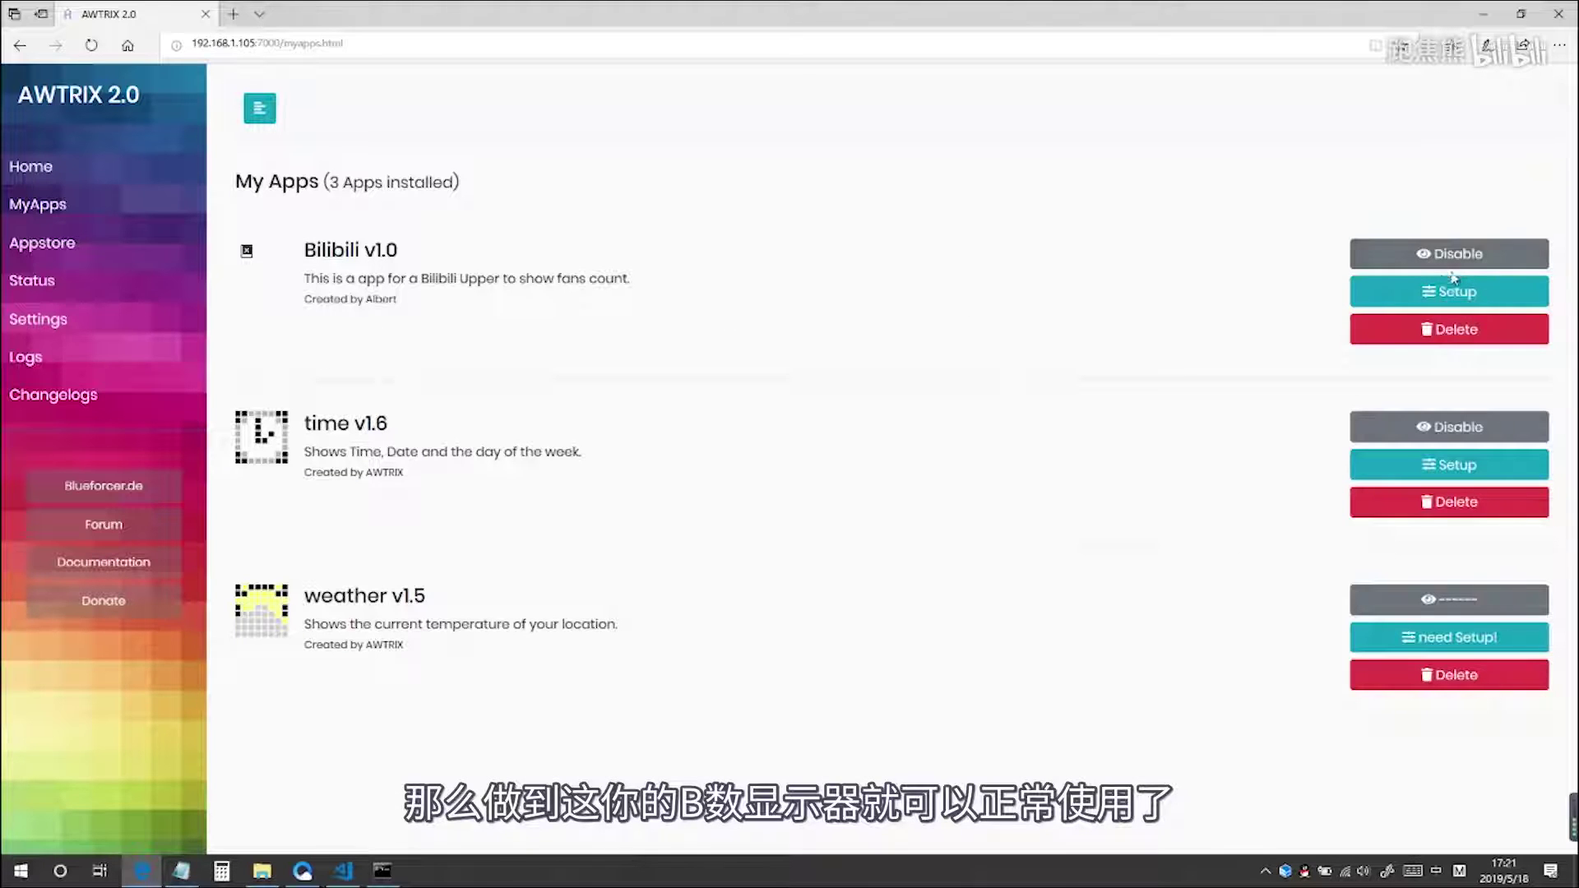
click(58, 164)
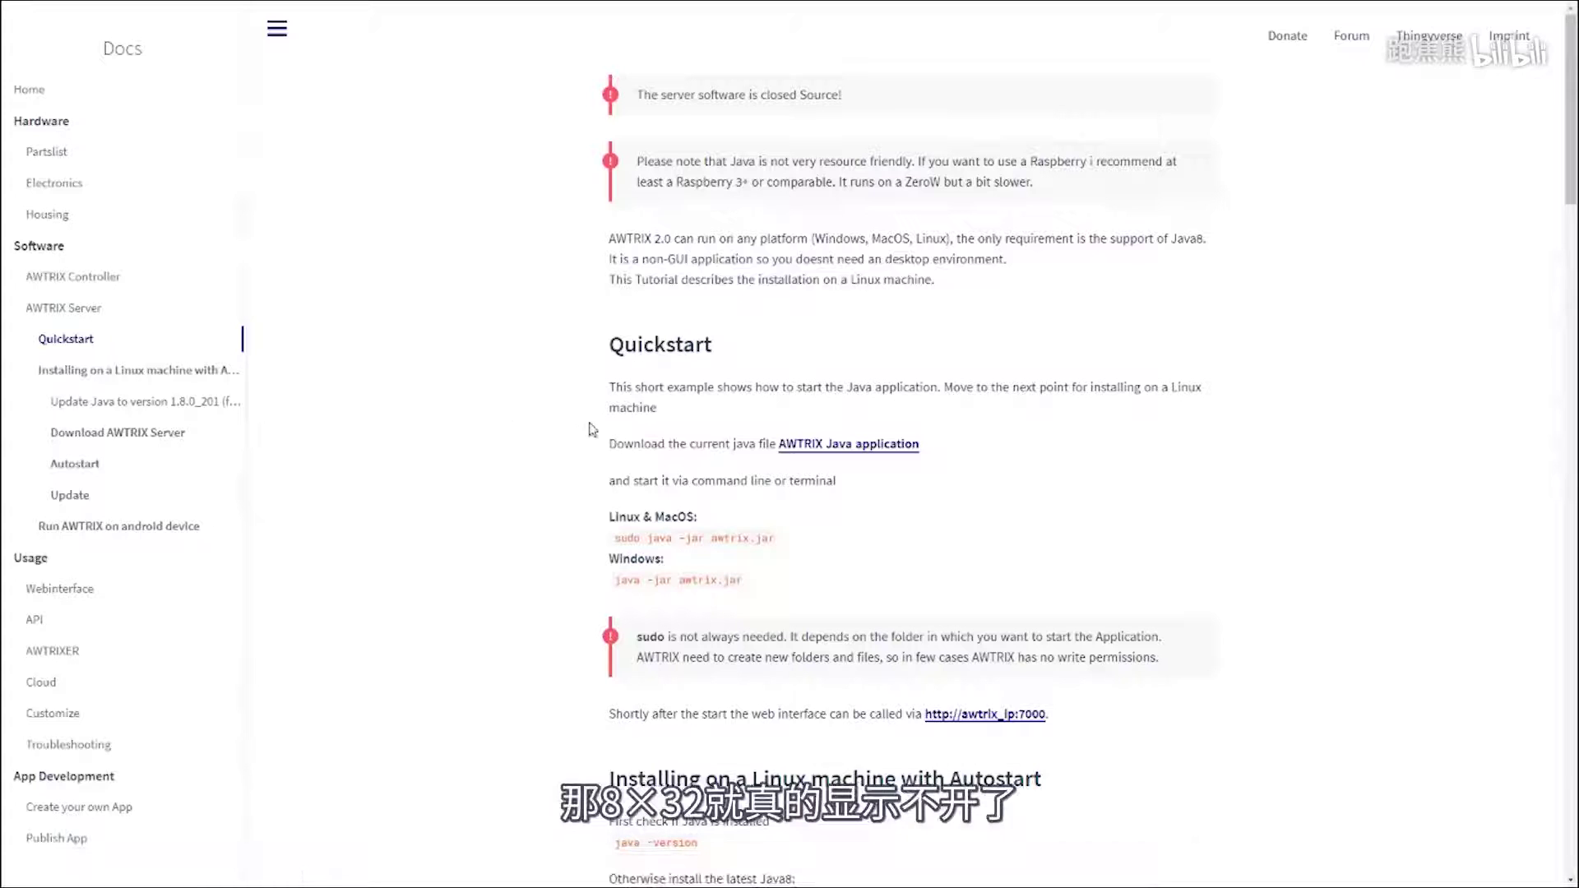
Examine the AWTRIX Server documentation, covering the Quickstart, Linux installation, Autostart and Update sections
scroll(633, 433, down, 1)
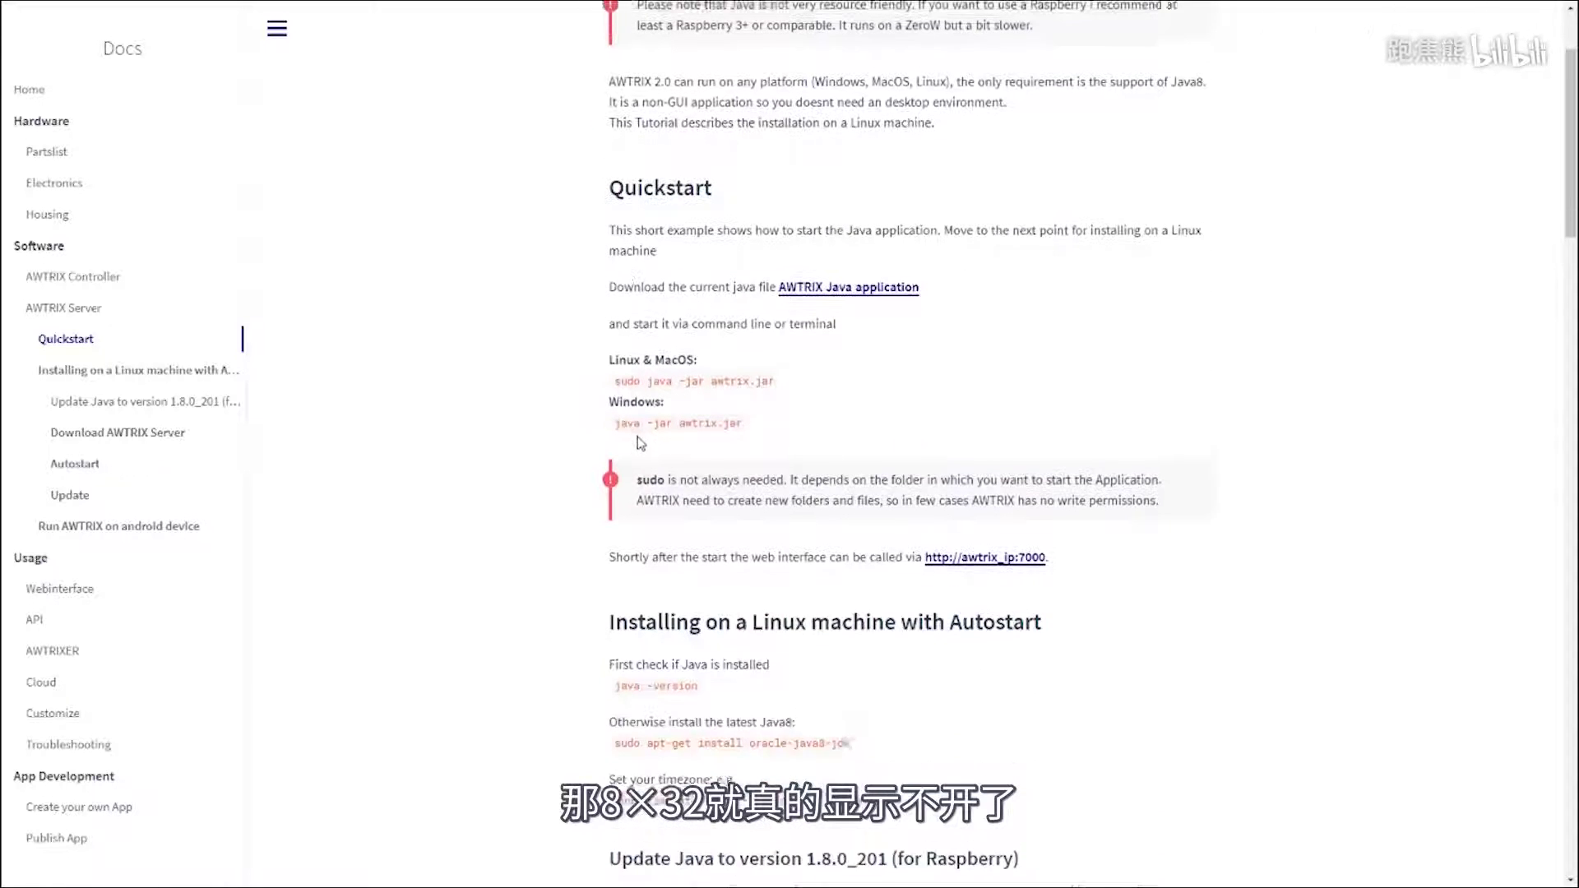
scroll(638, 440, up, 1)
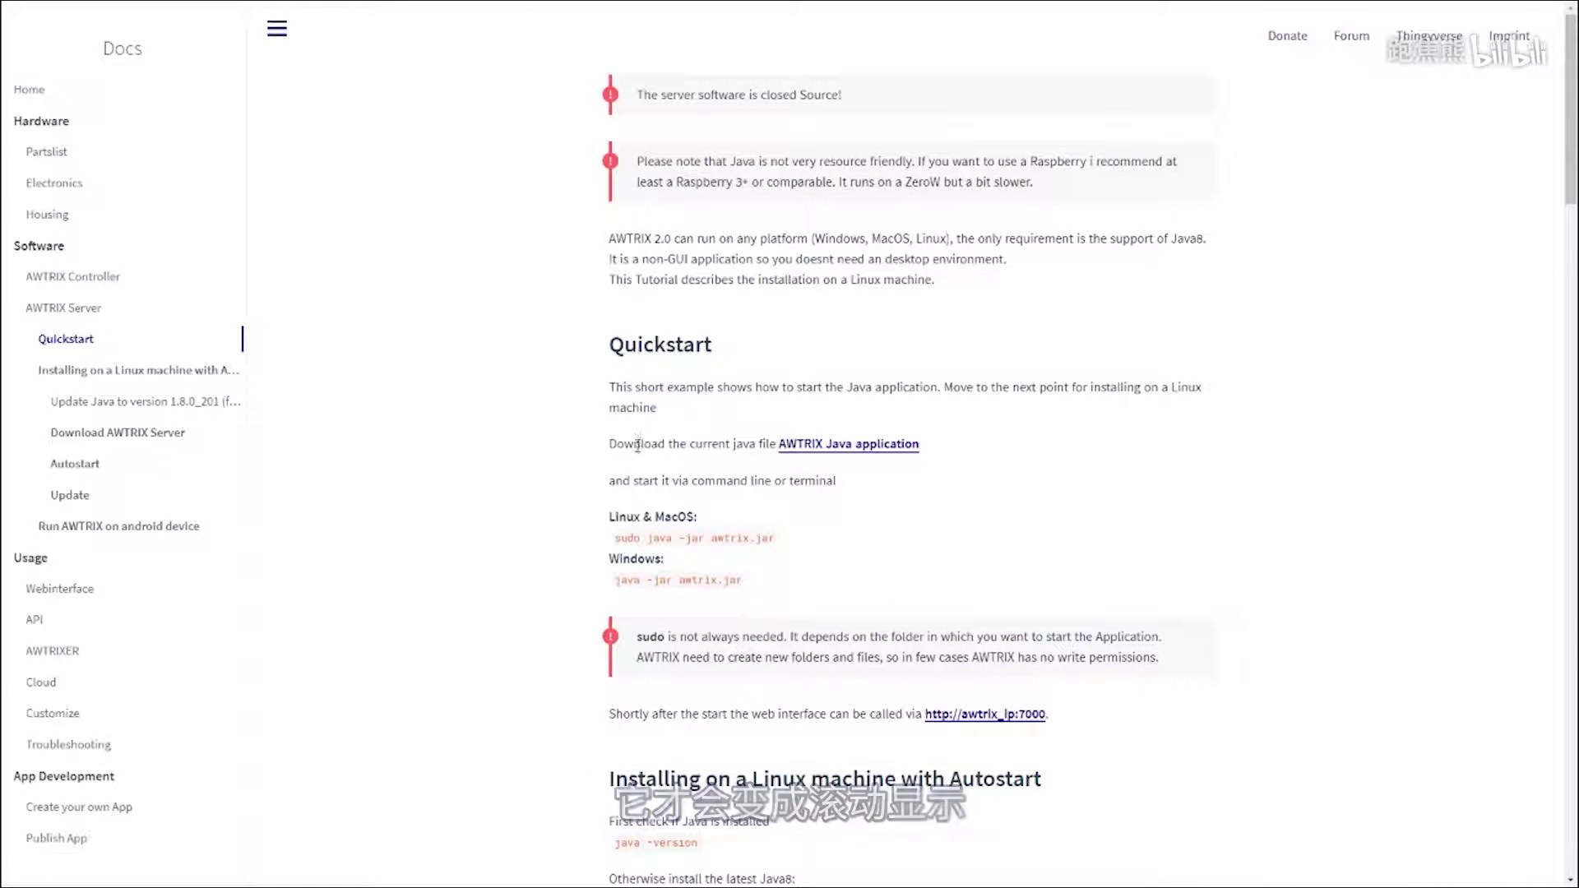
scroll(627, 459, down, 3)
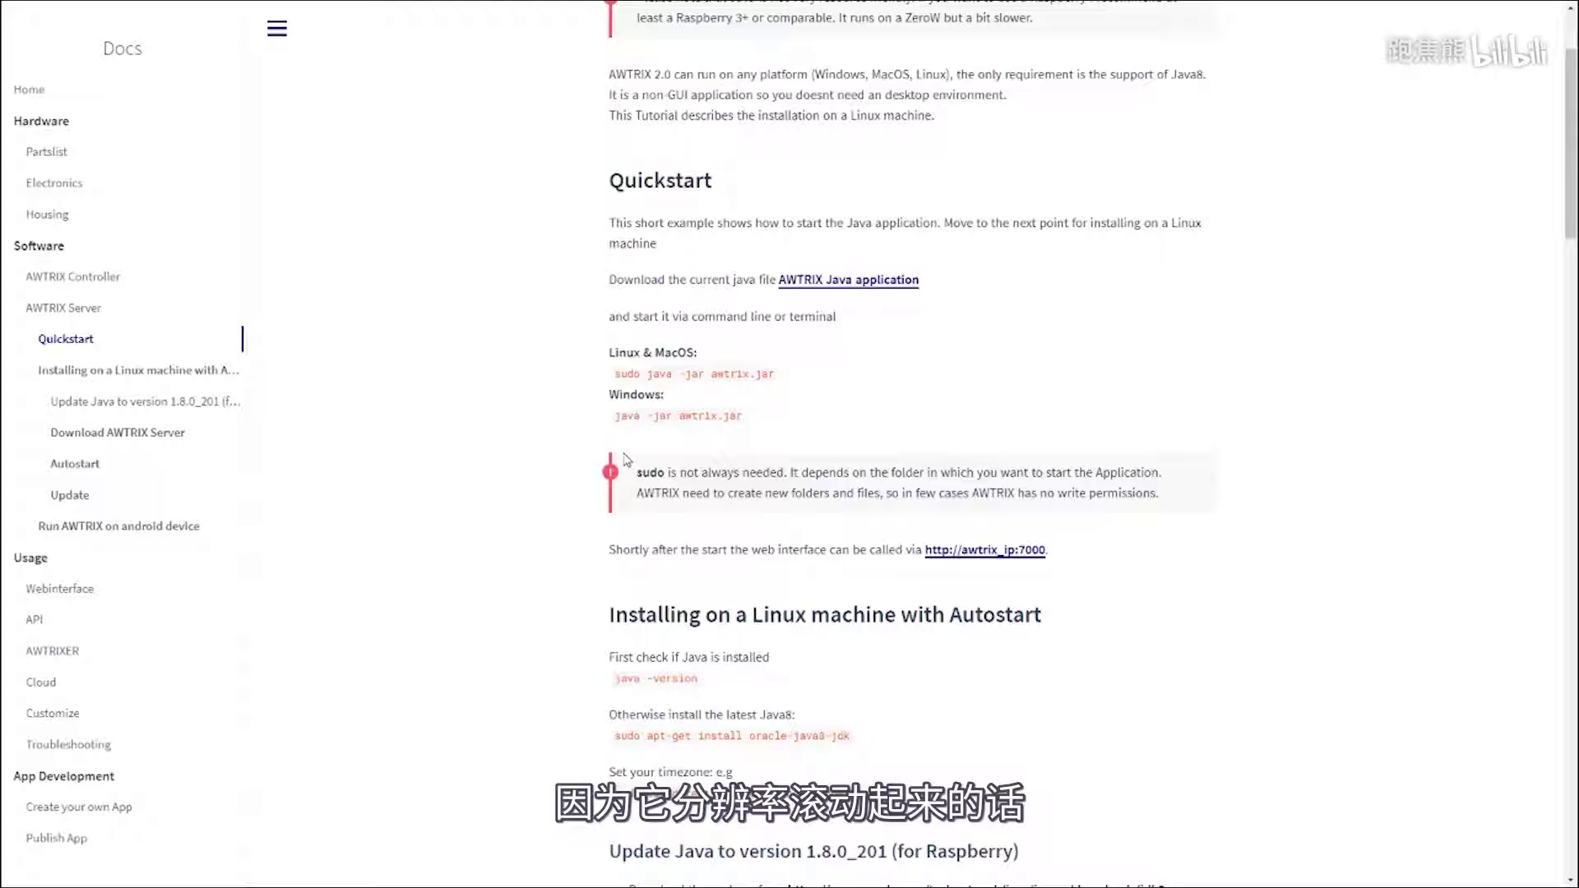
scroll(627, 459, down, 9)
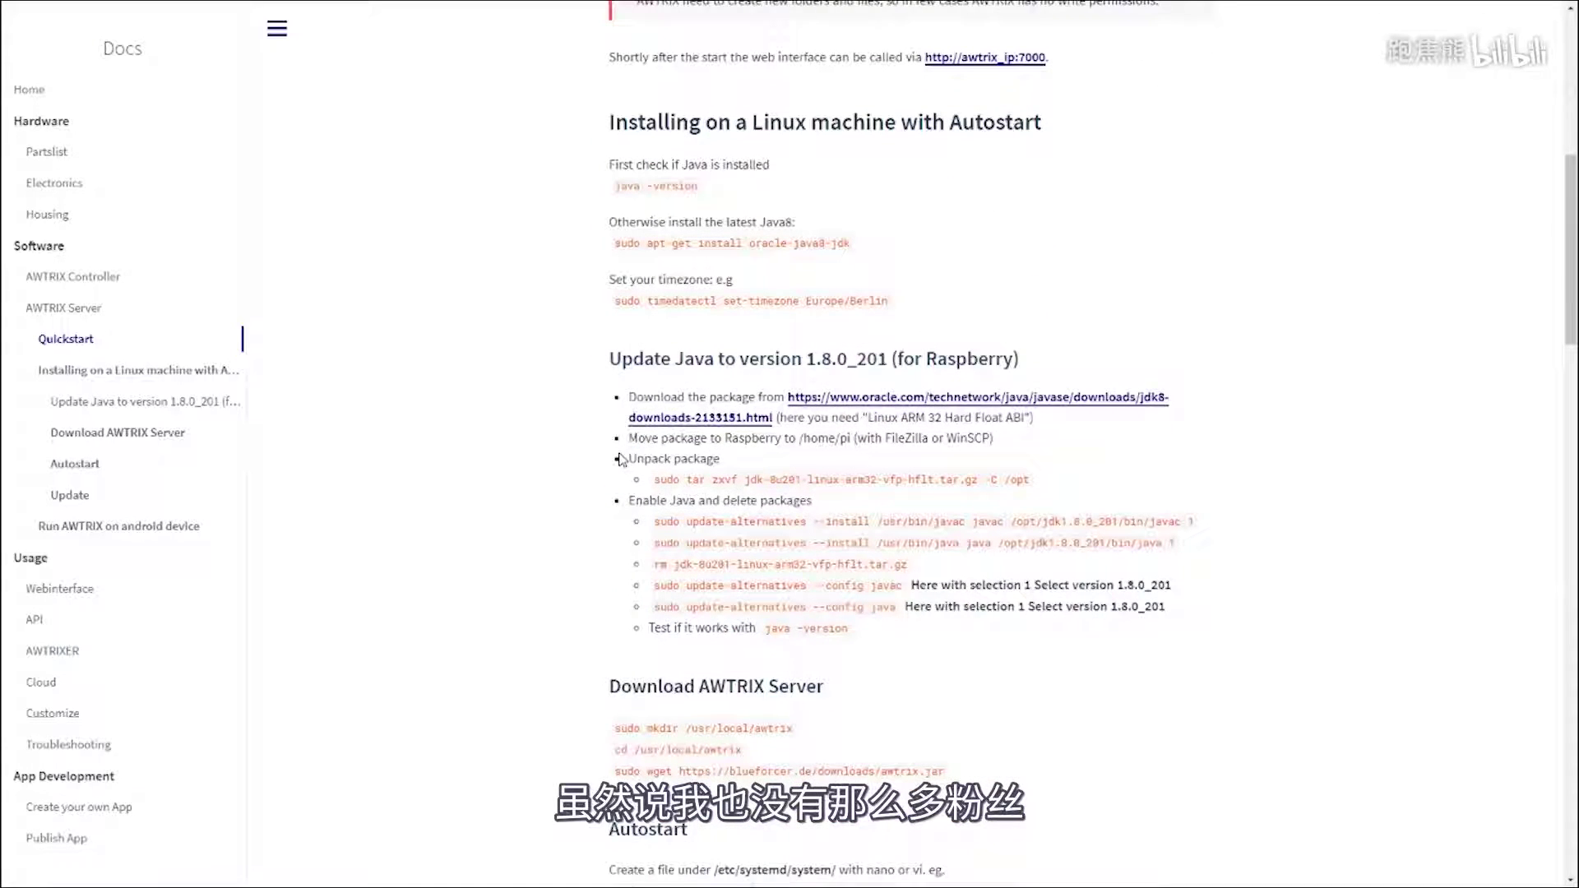
scroll(621, 459, down, 4)
scroll(621, 465, down, 7)
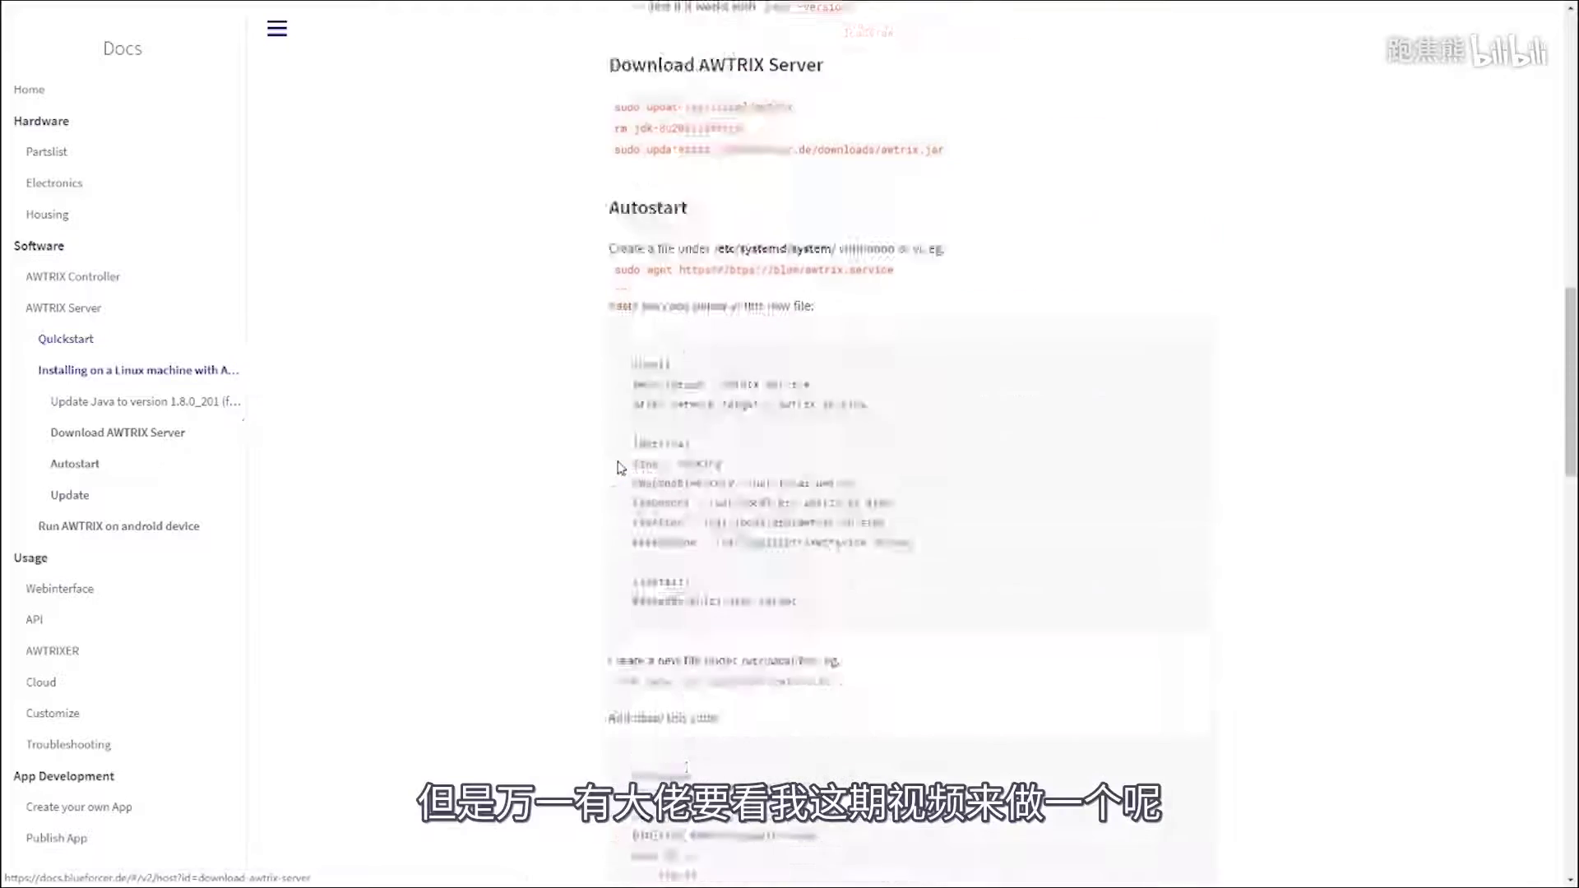
scroll(621, 467, down, 15)
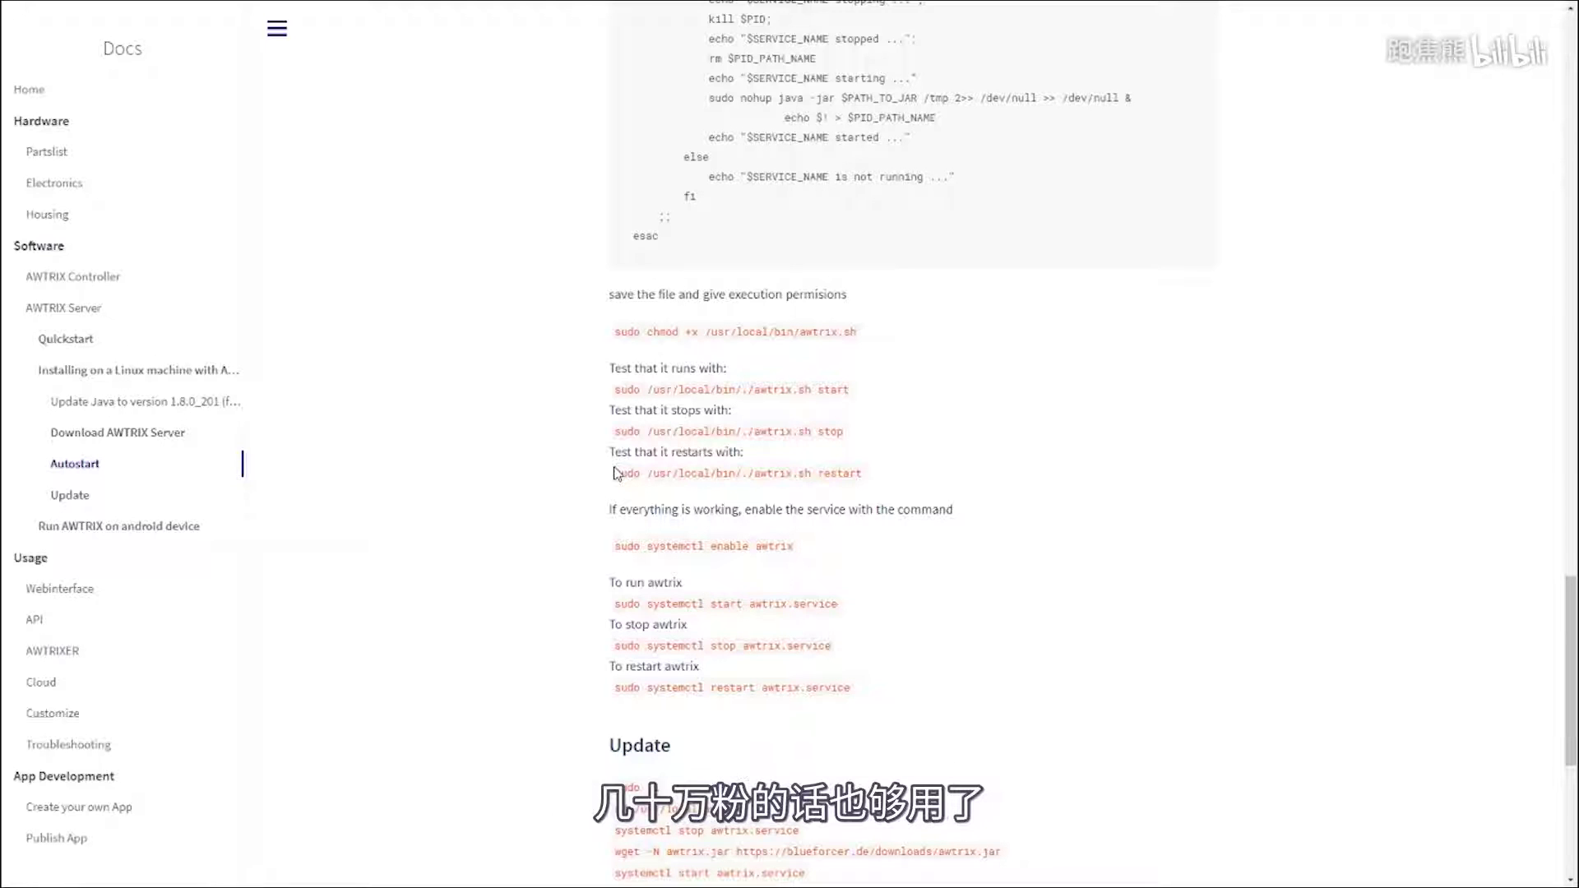
scroll(616, 475, down, 3)
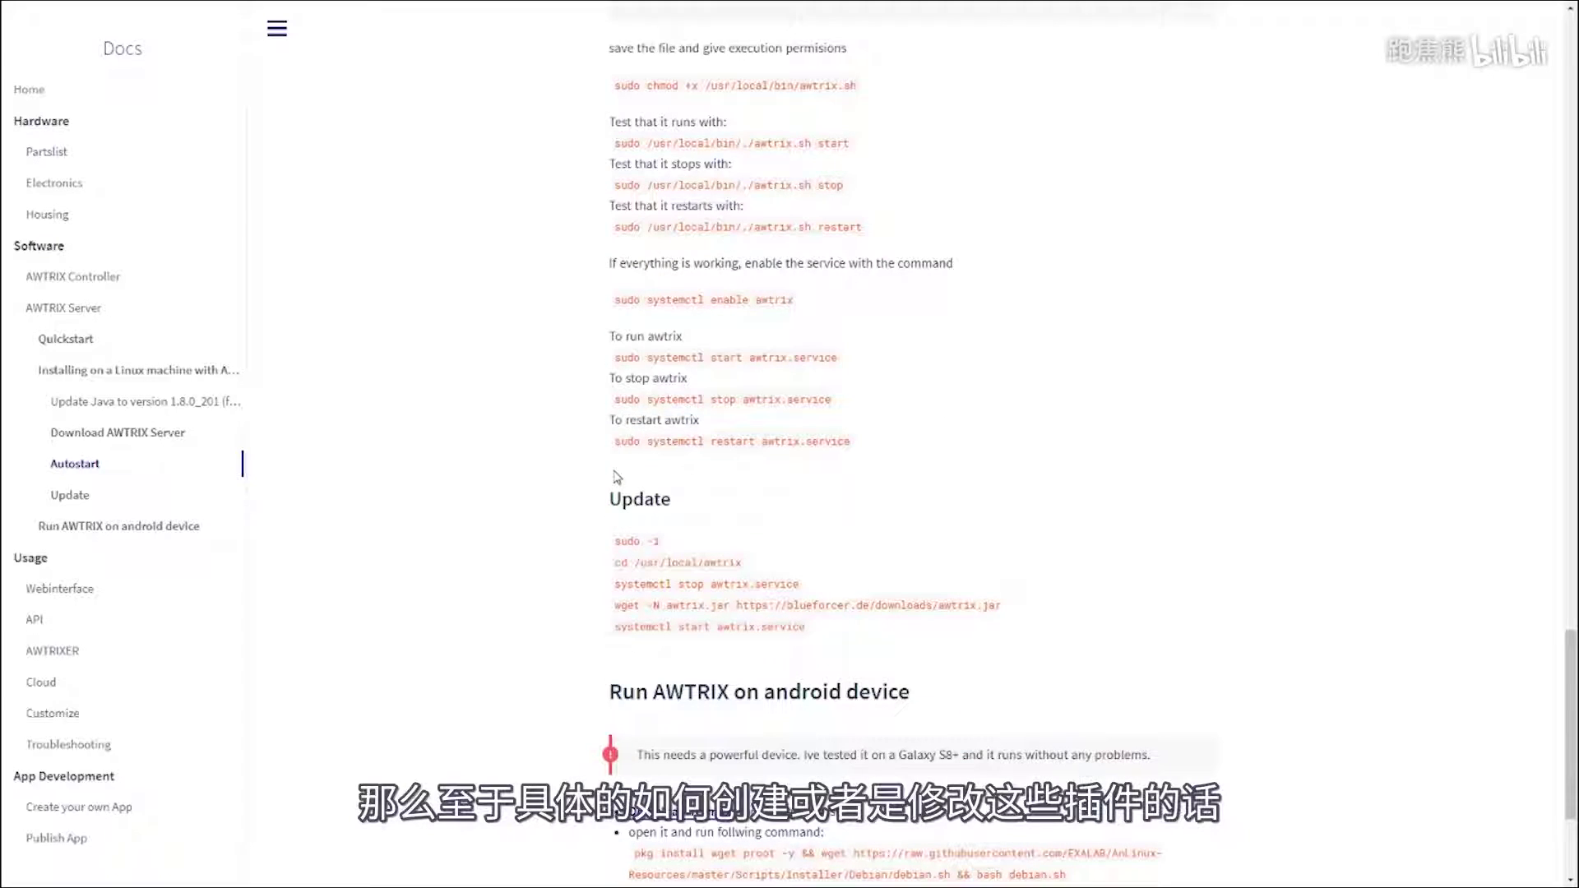
scroll(617, 477, up, 3)
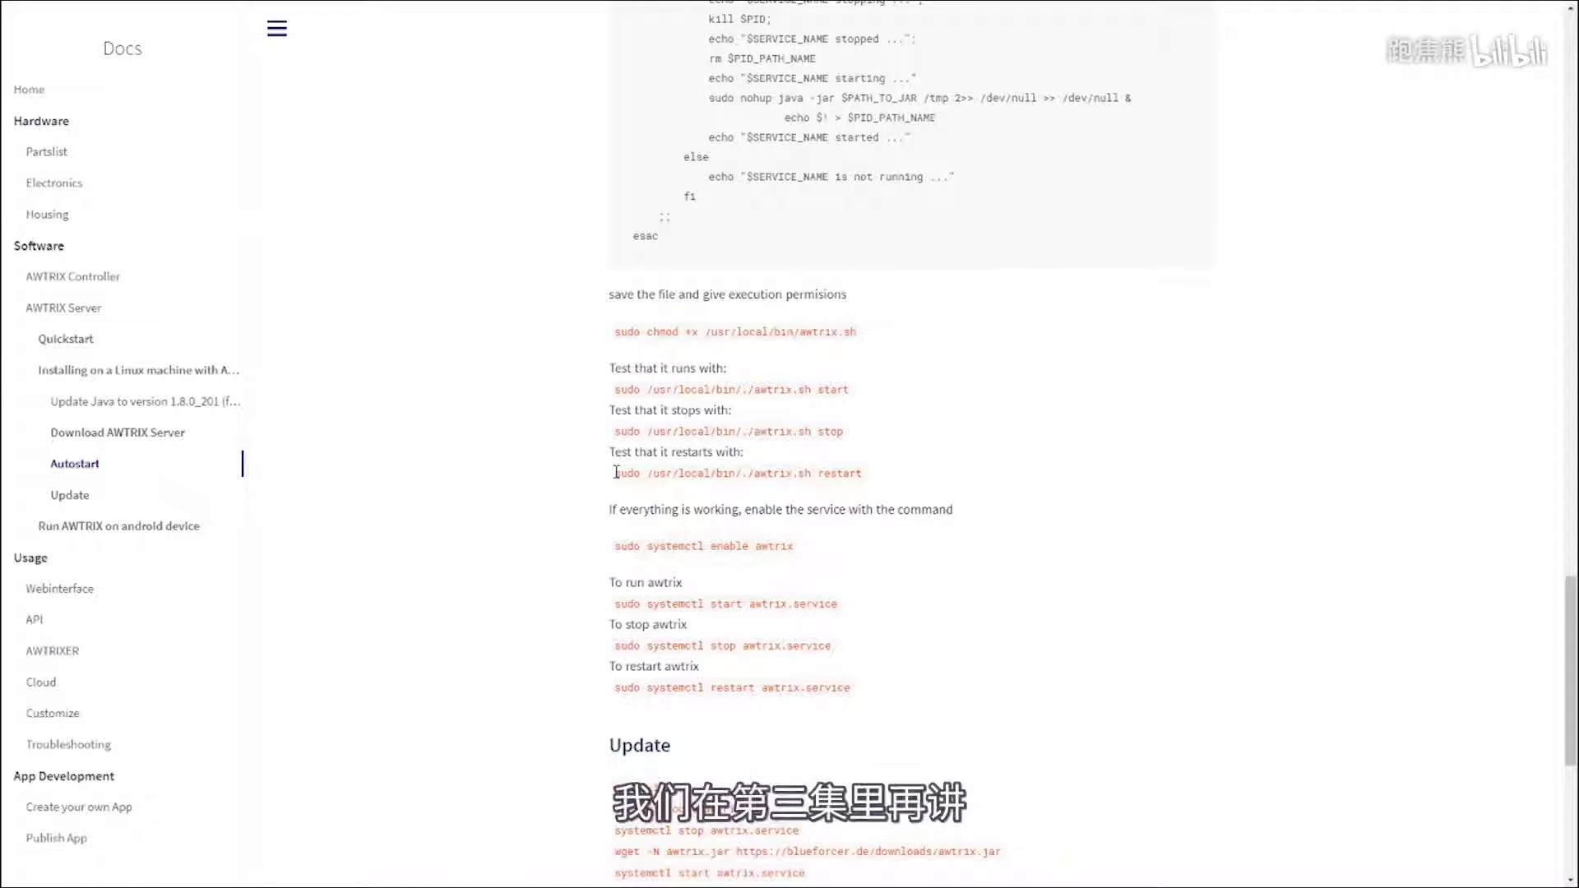
scroll(613, 492, up, 7)
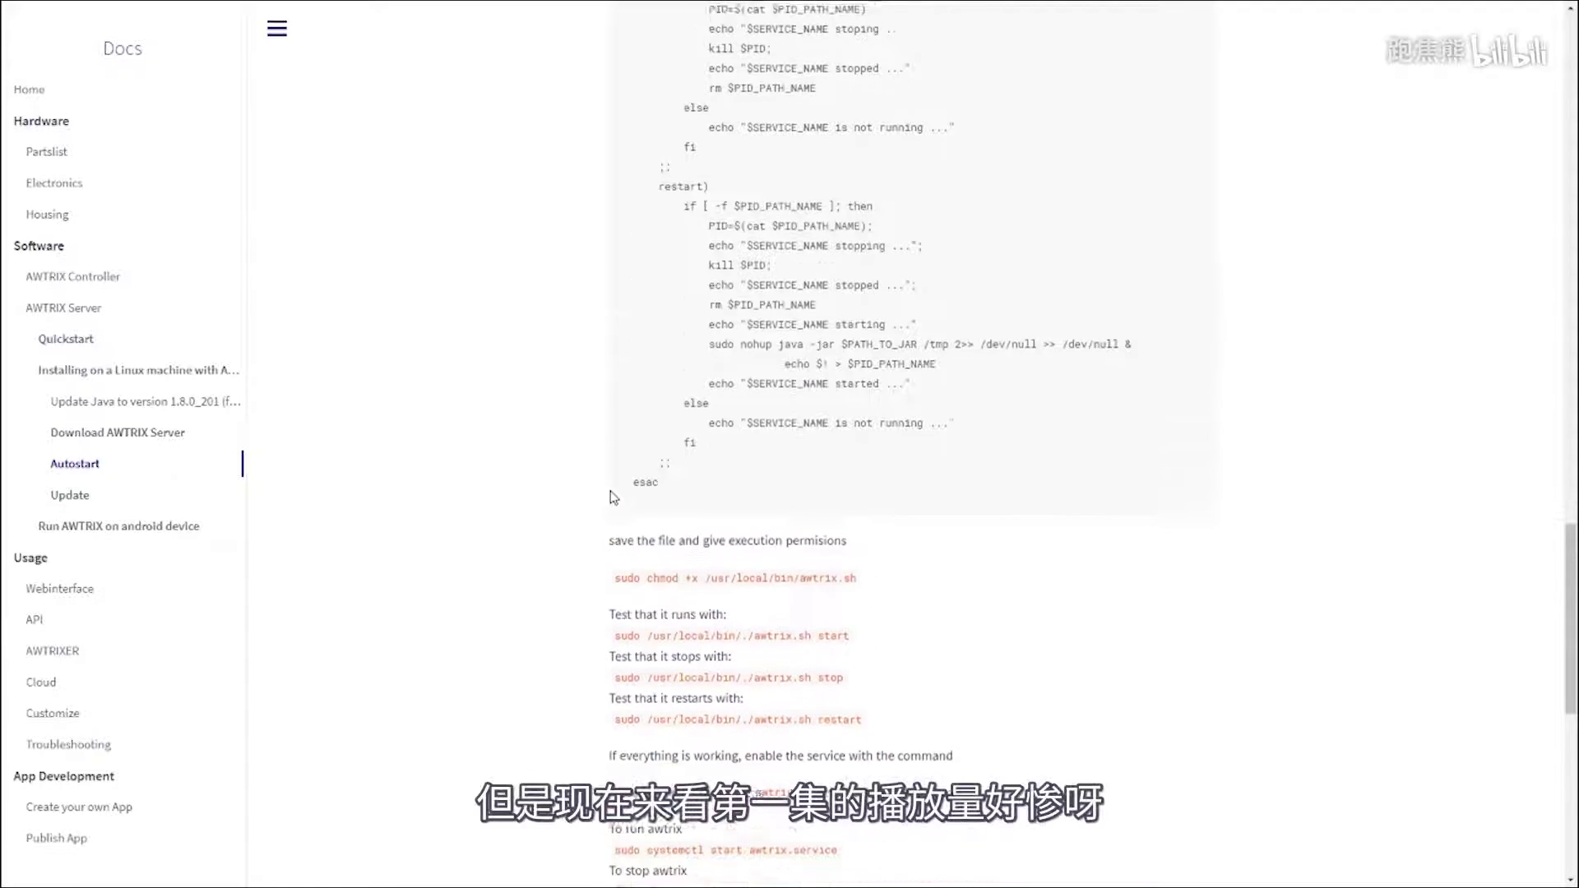
scroll(1537, 506, up, 4)
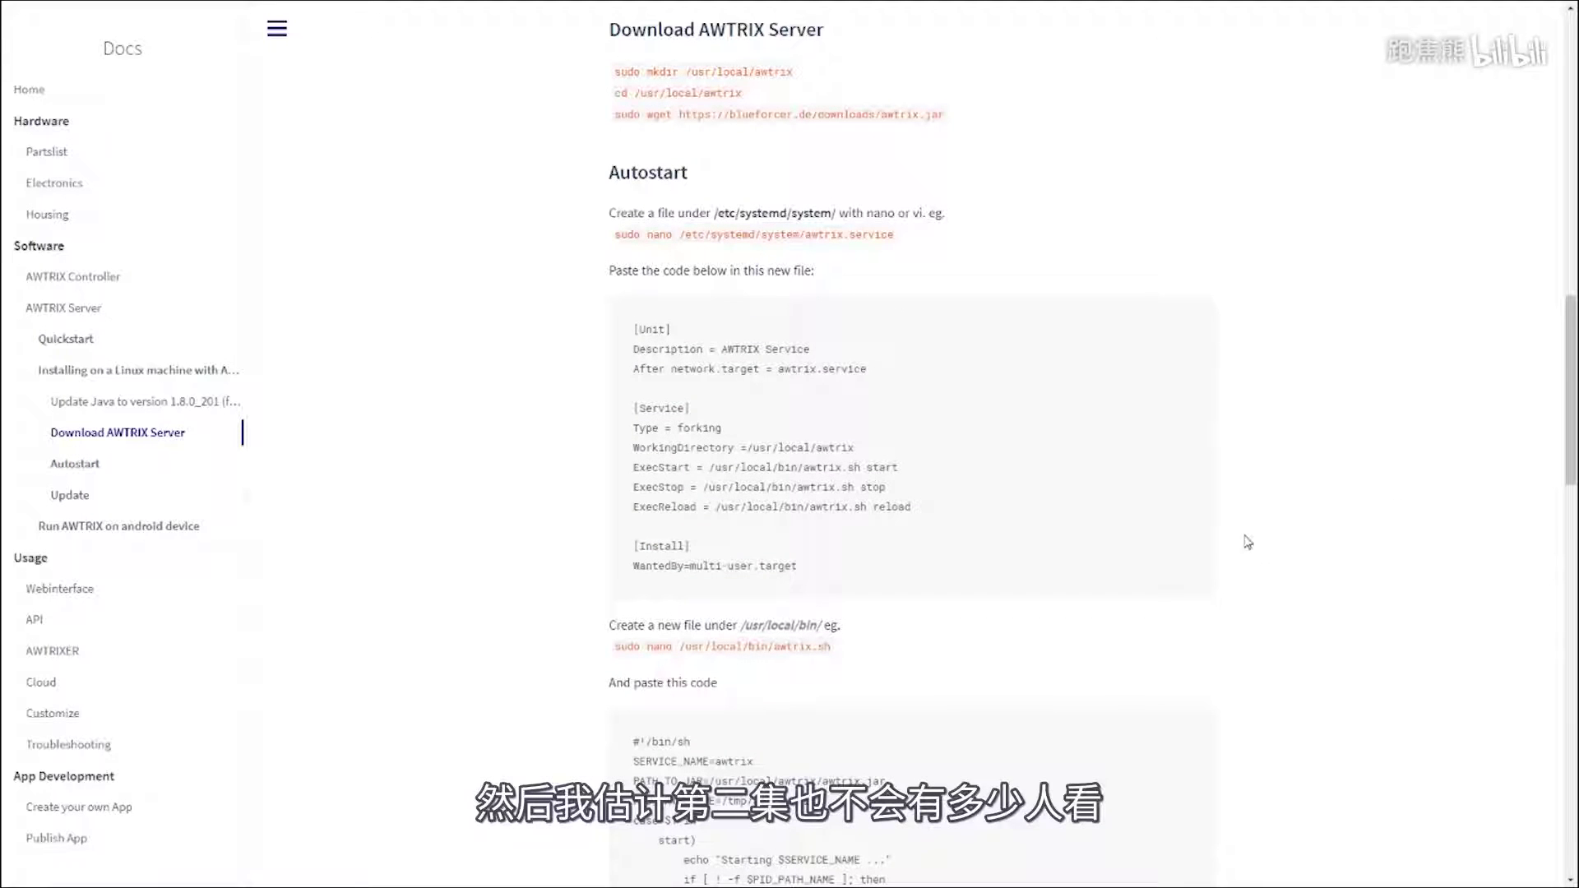
Switch to the AWTRIX web interface in Edge and change the displayed app to the next one and back to the previous one
key(super+Tab)
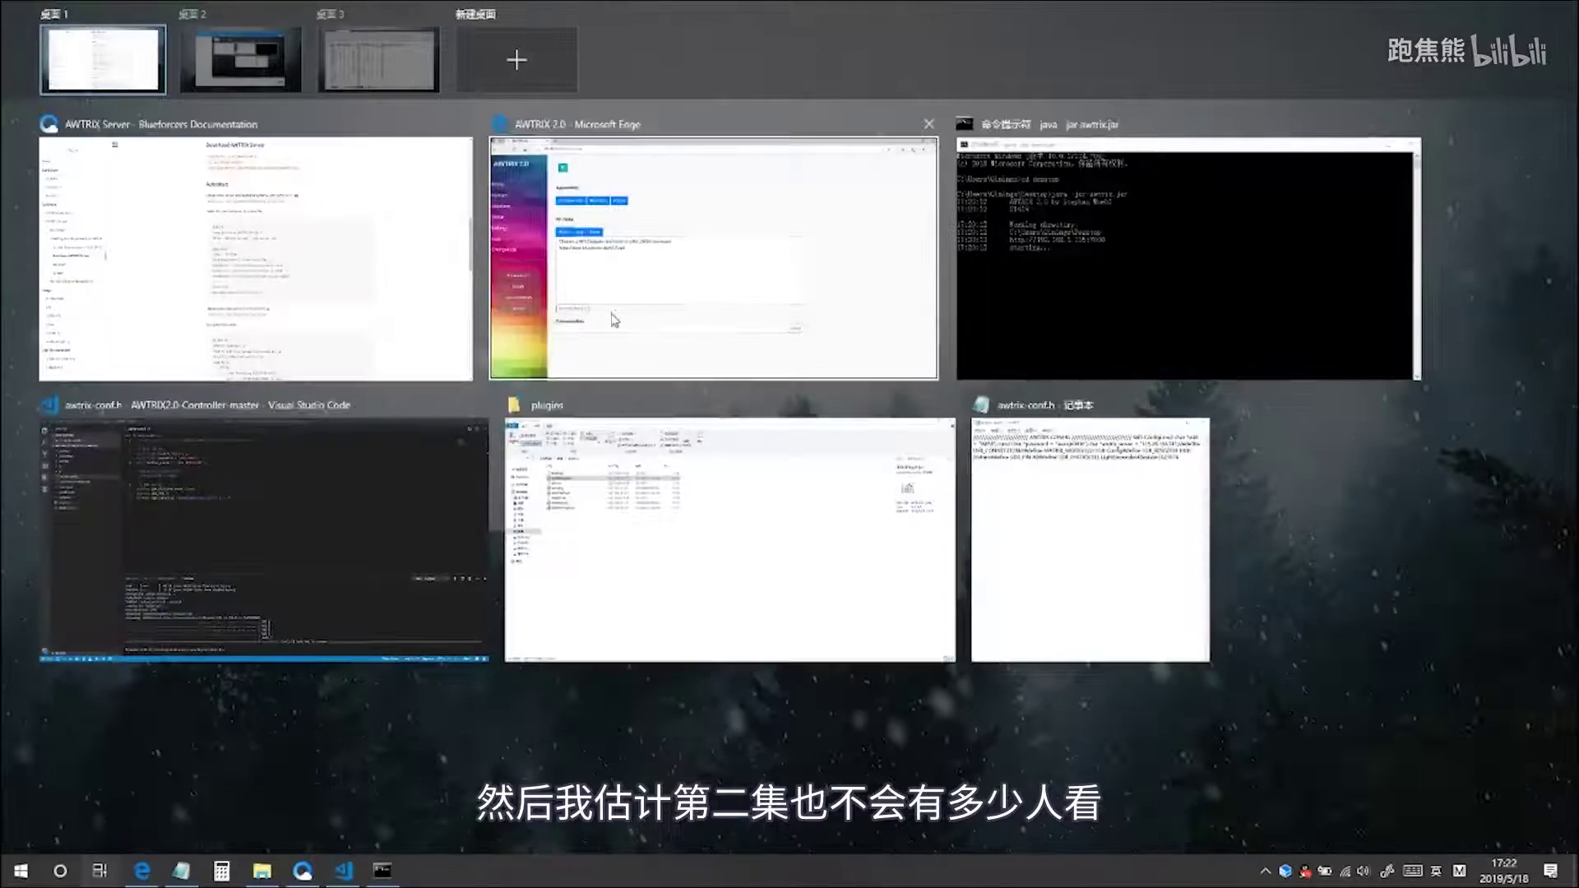
click(613, 319)
click(368, 223)
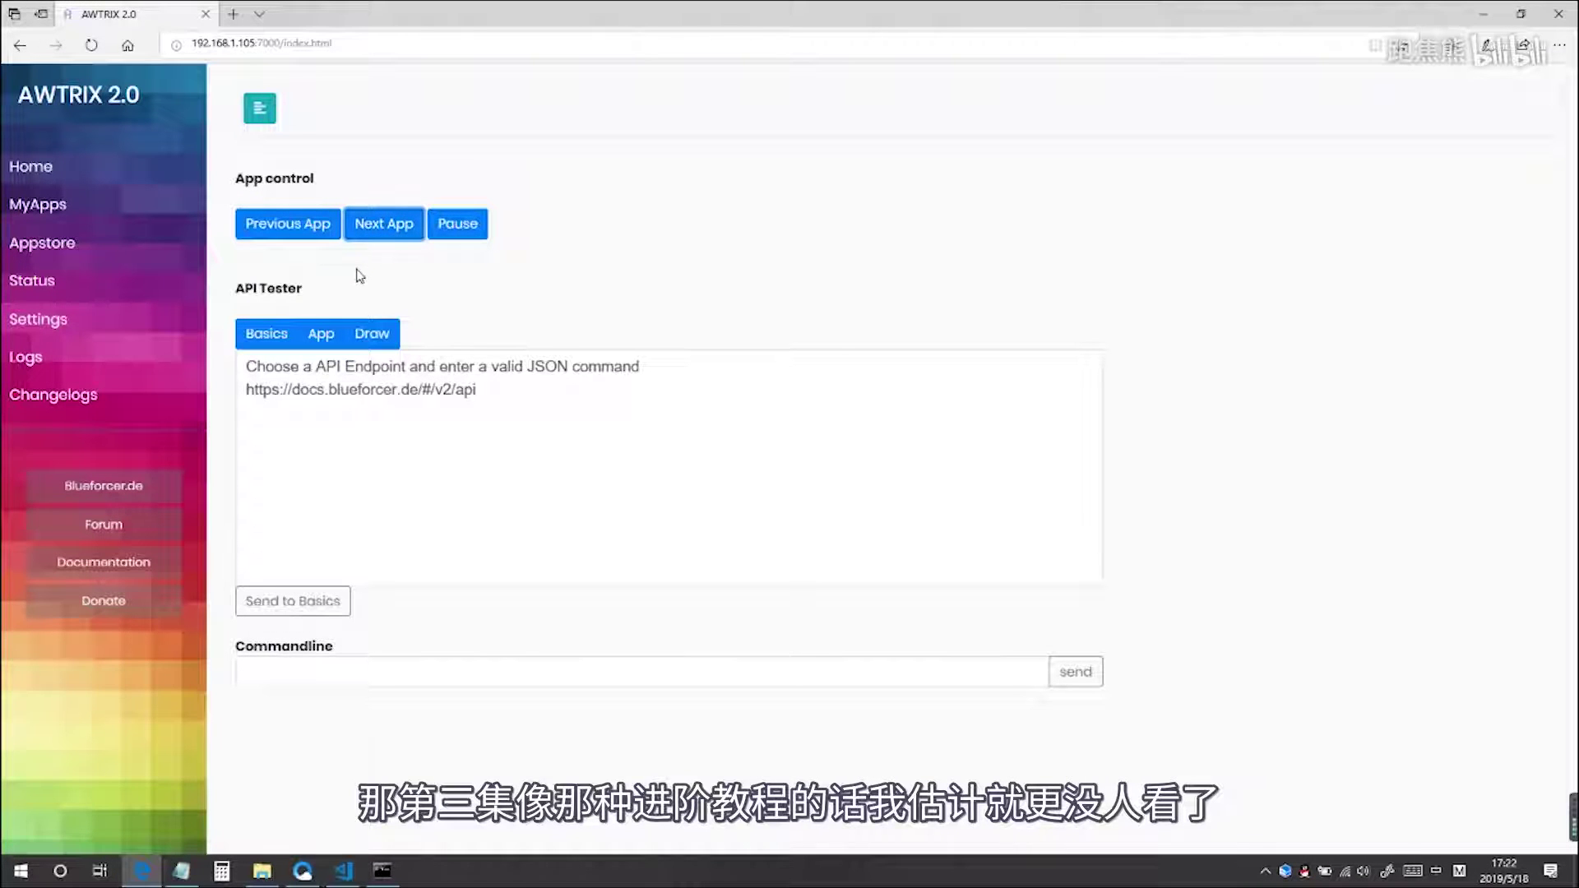
click(281, 222)
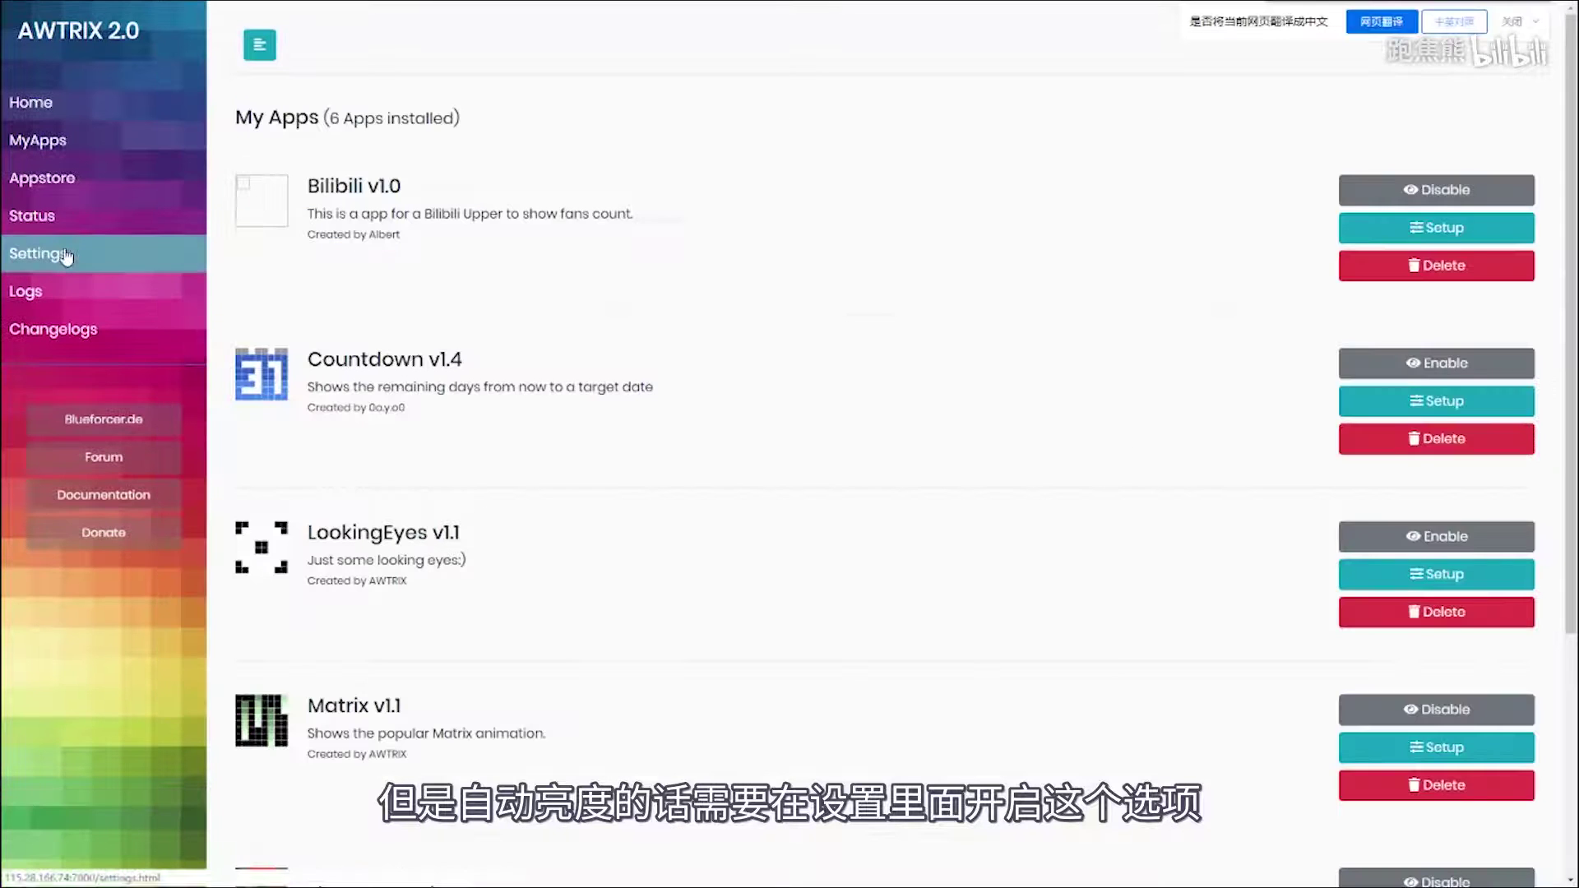
Open the AWTRIX settings and turn on AutoBrightness in the Automatic Brightness section
click(66, 255)
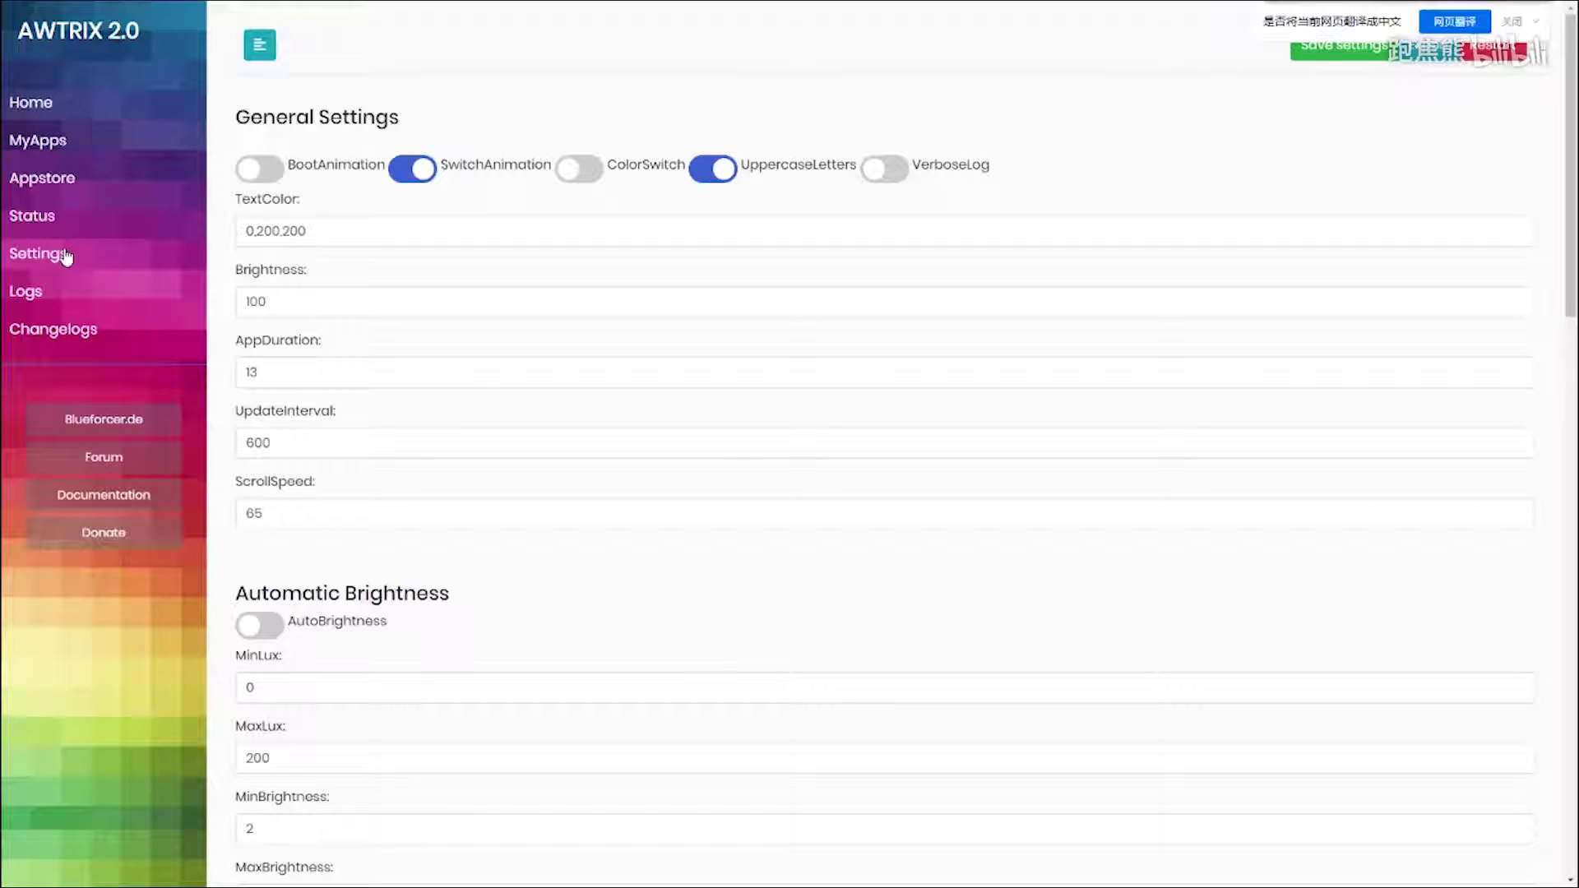
scroll(299, 412, down, 4)
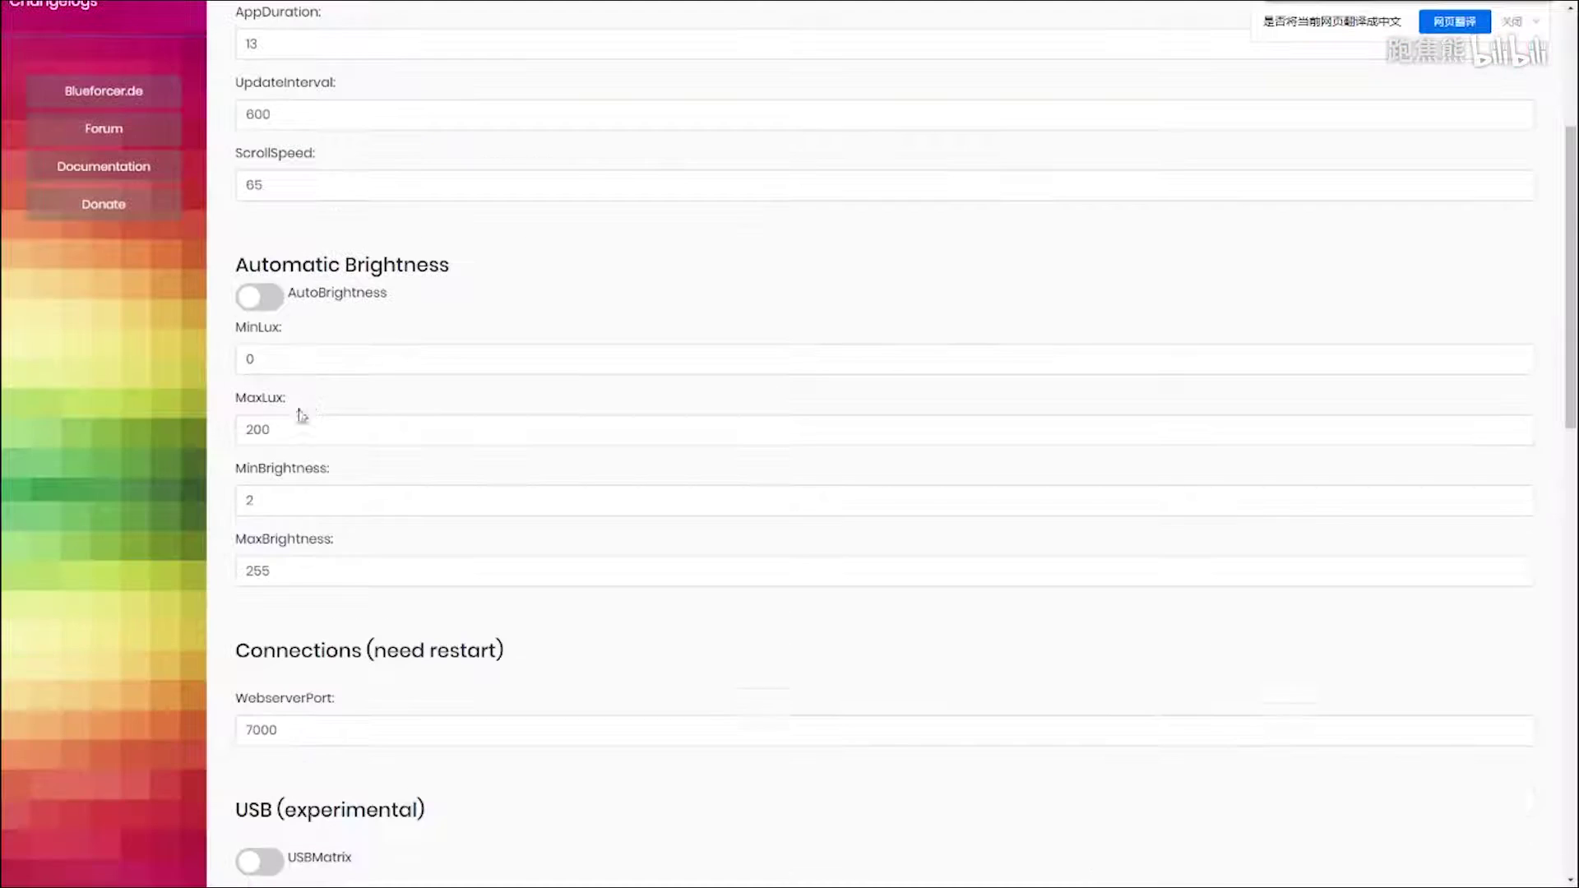
click(259, 298)
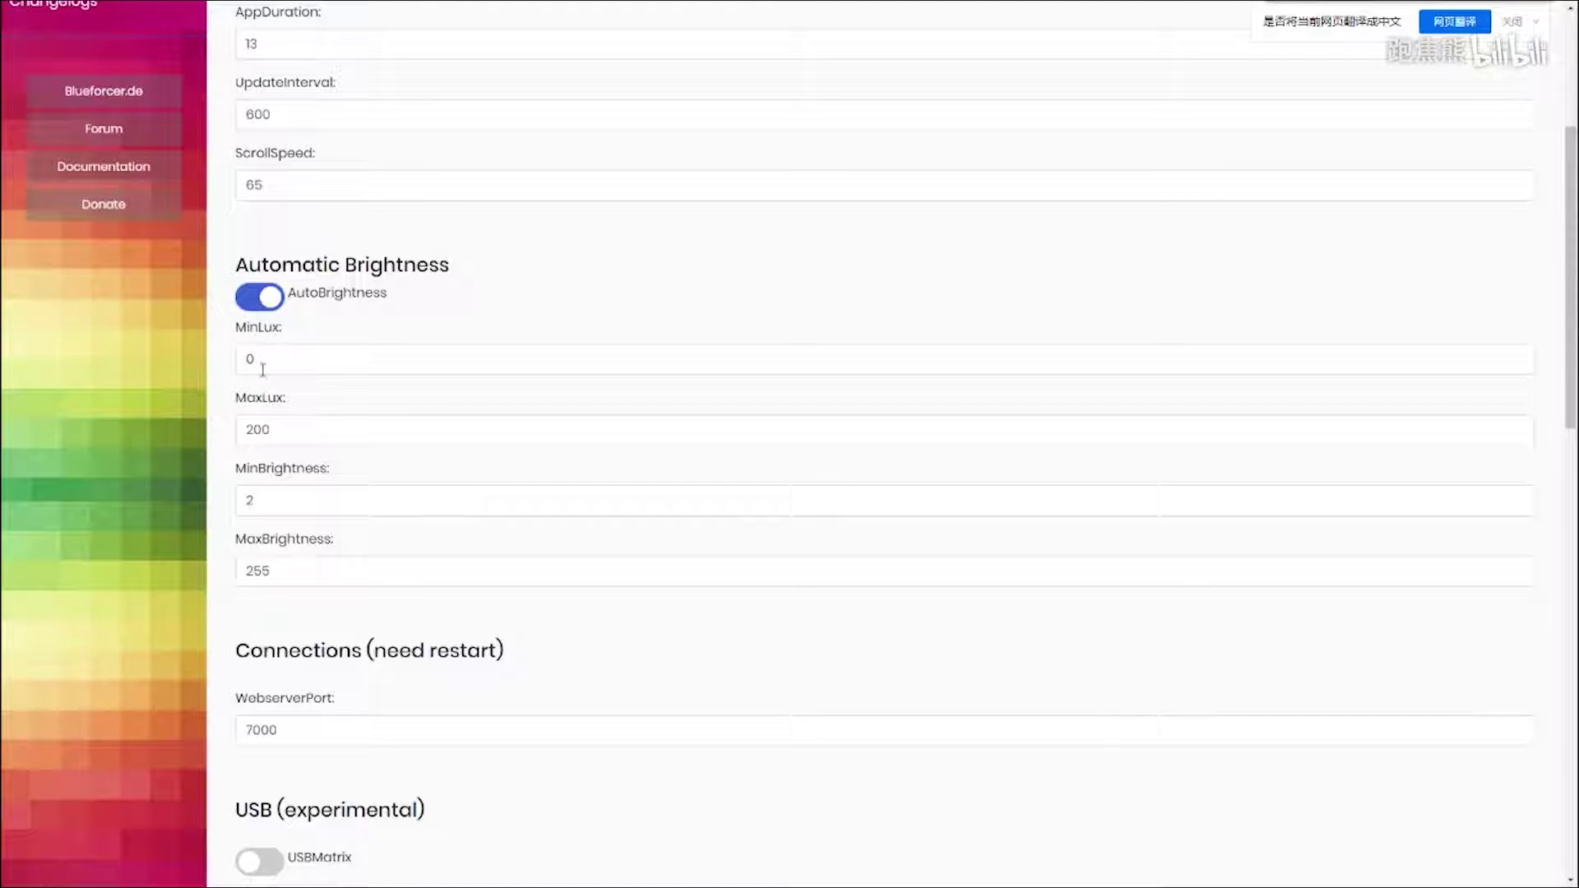
Review the lux and brightness range fields for automatic brightness and set MaxLux to 500
drag(233, 329, 285, 328)
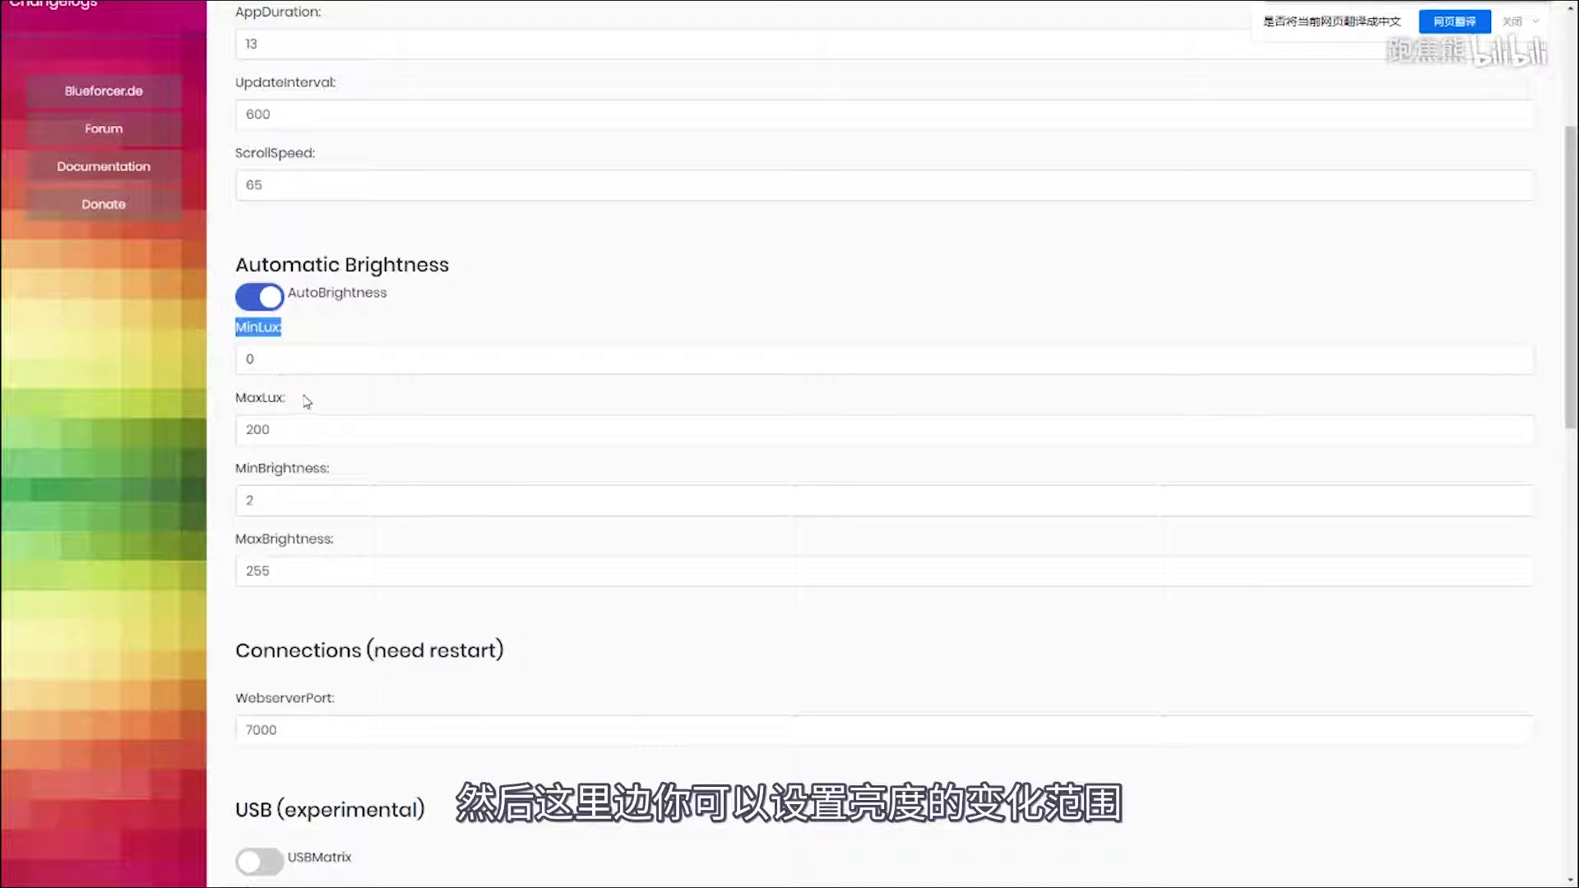
drag(285, 398, 227, 396)
drag(220, 470, 363, 482)
drag(332, 539, 218, 540)
click(210, 541)
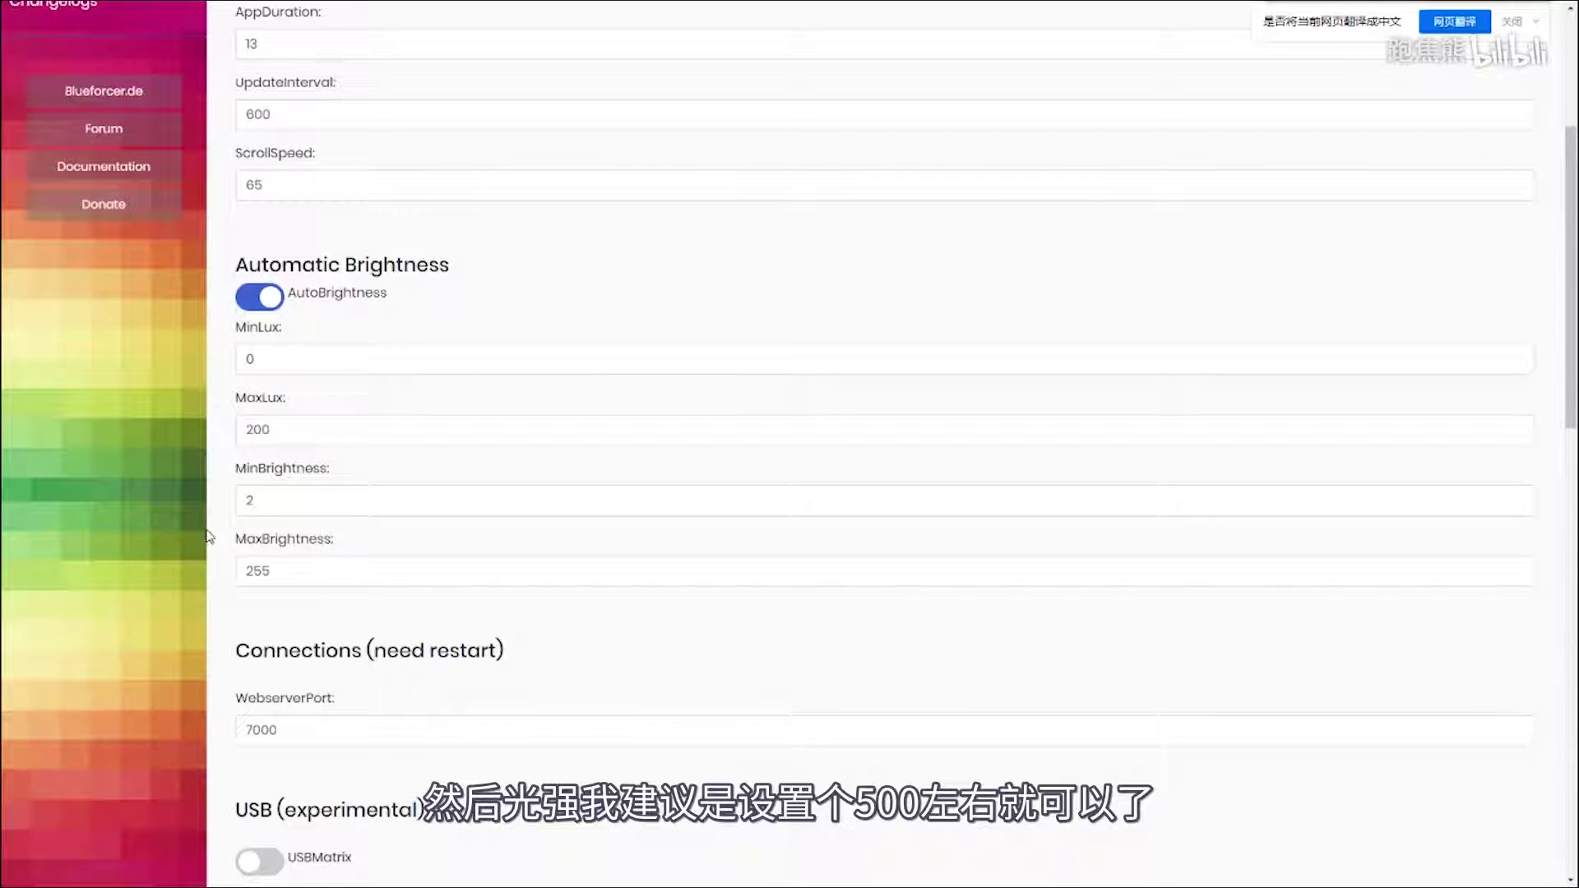
double_click(280, 432)
text(500)
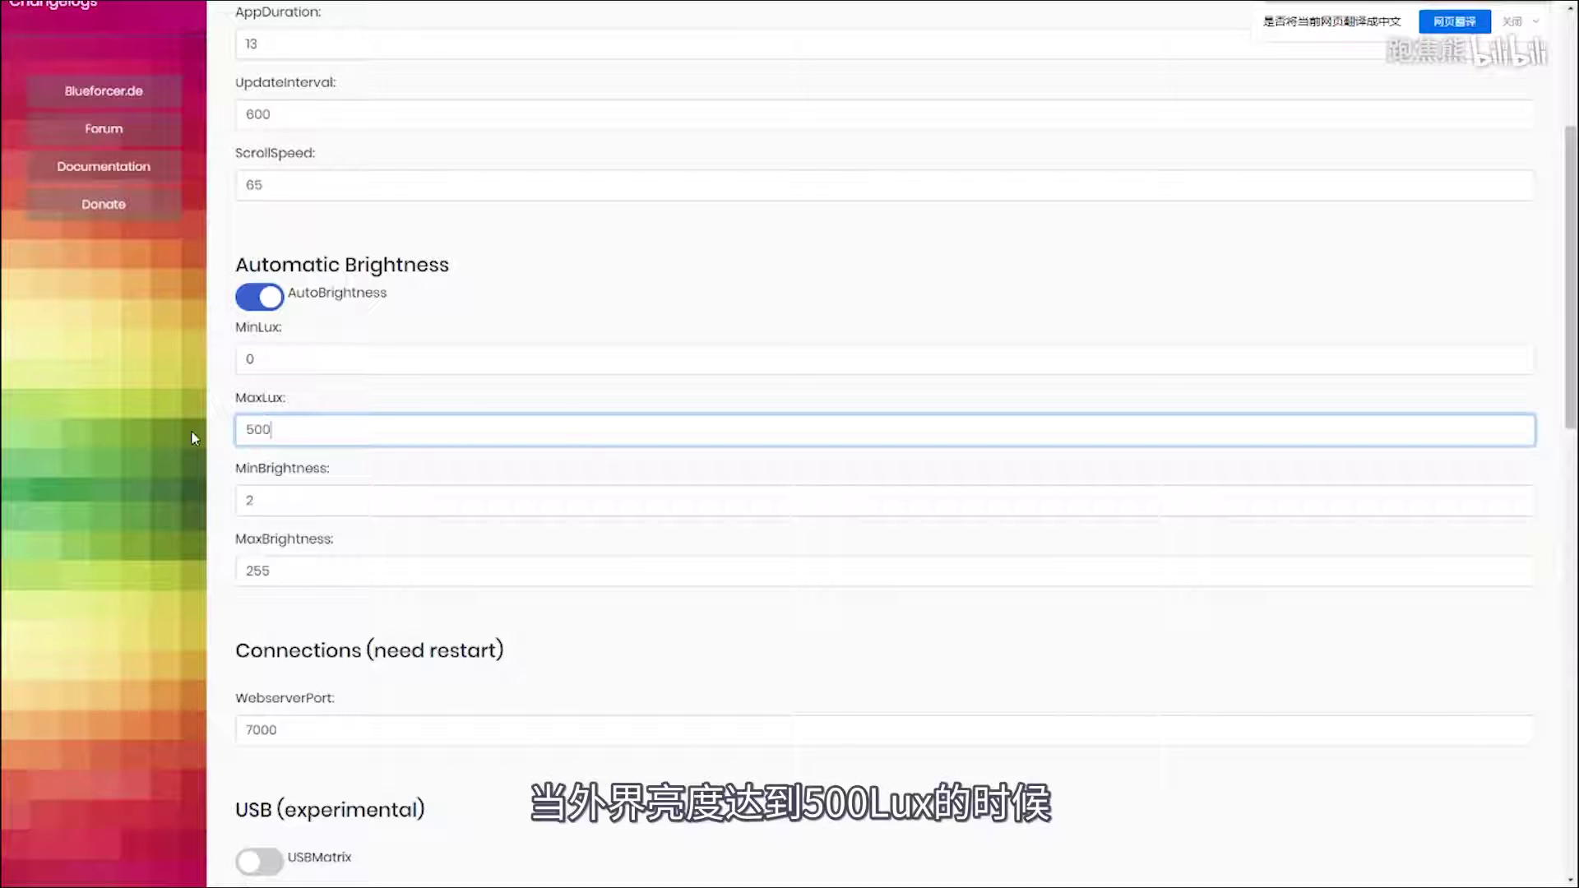
Dismiss the page translation prompt, save the settings, and close the save notice
scroll(635, 370, up, 4)
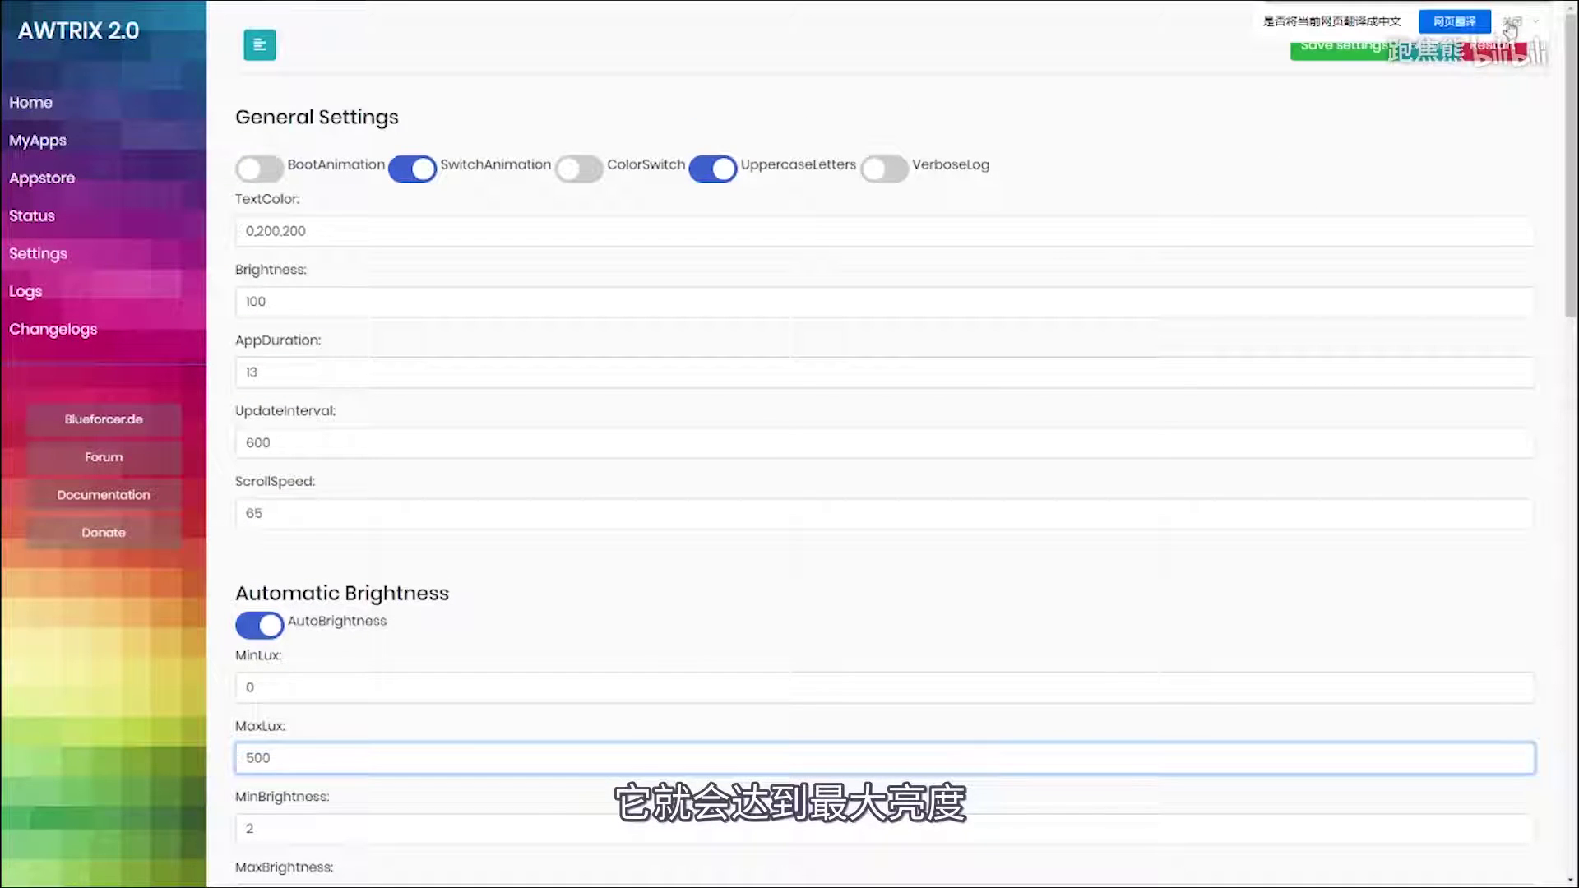
click(1491, 70)
click(1341, 51)
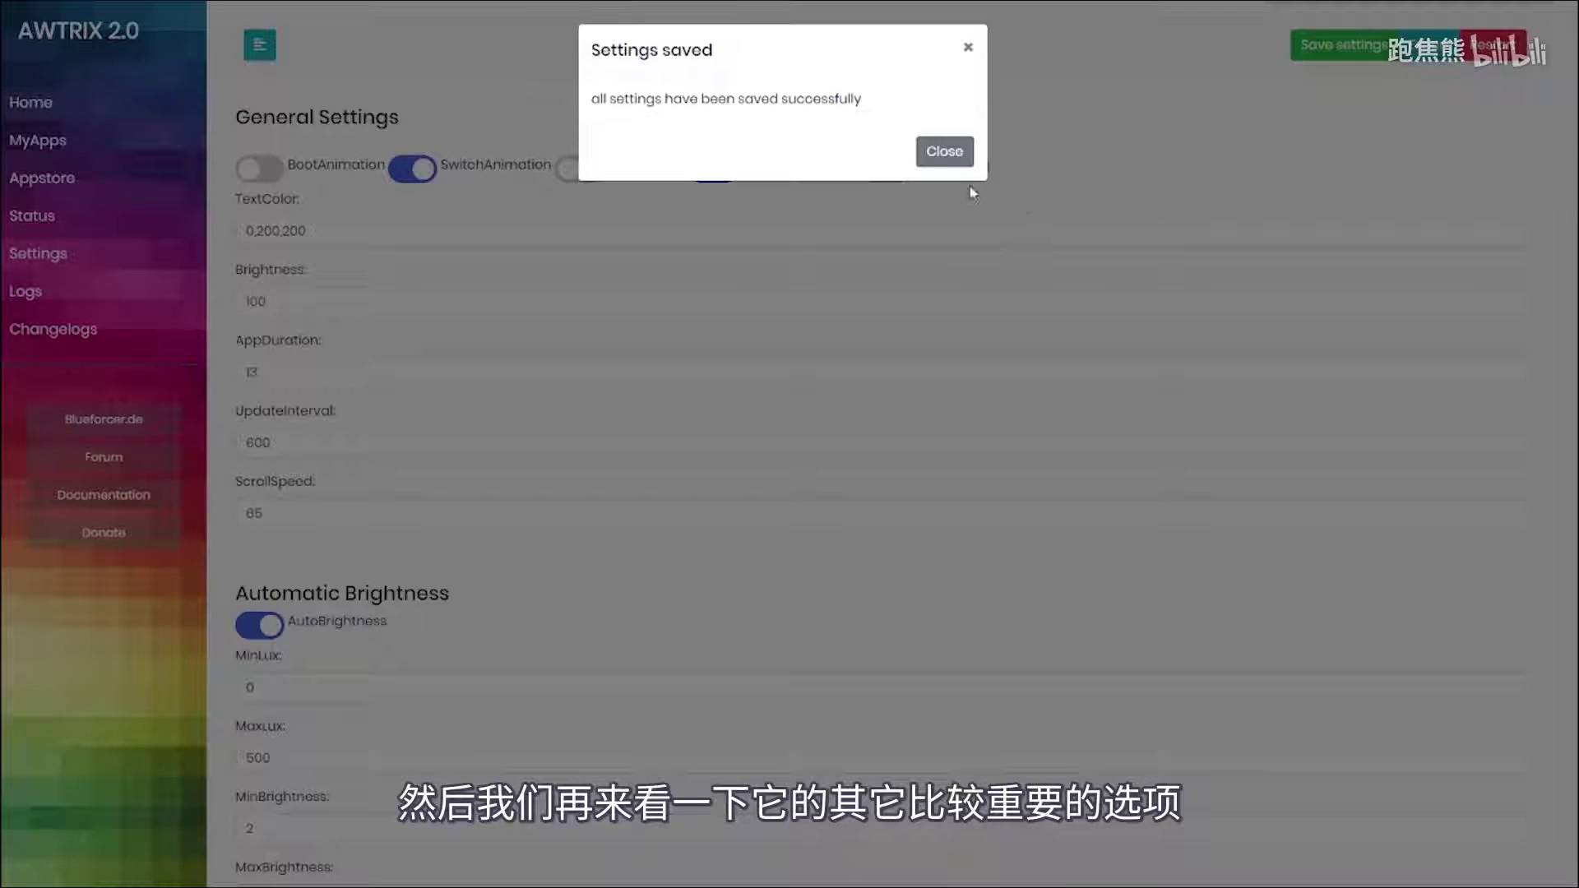
click(945, 151)
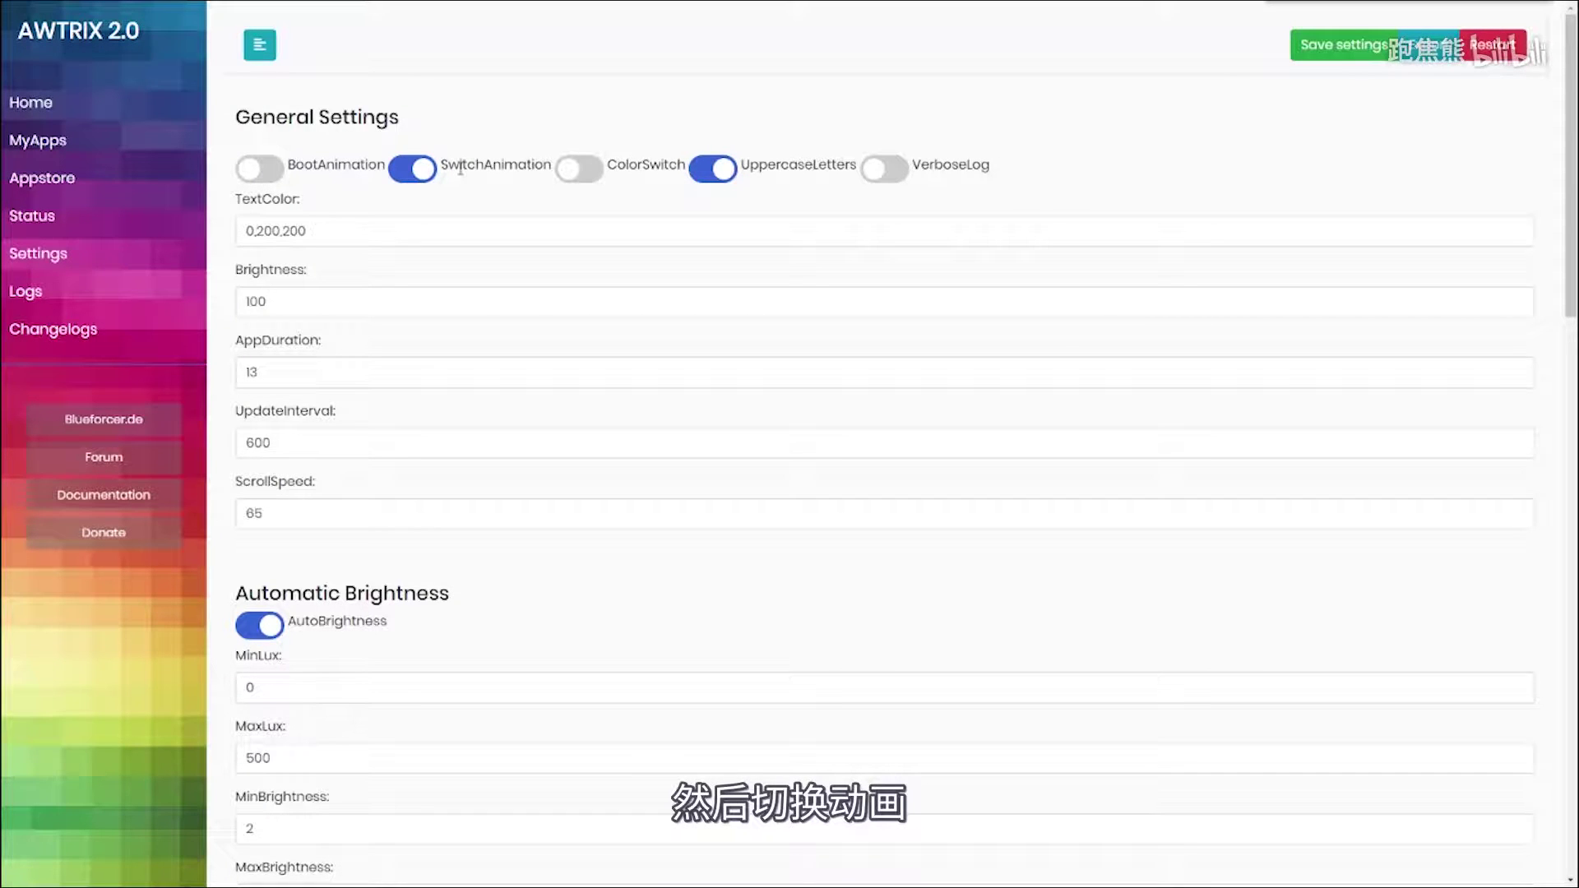
Examine the General Settings toggles and the fields from TextColor through ScrollSpeed
drag(460, 167, 1024, 174)
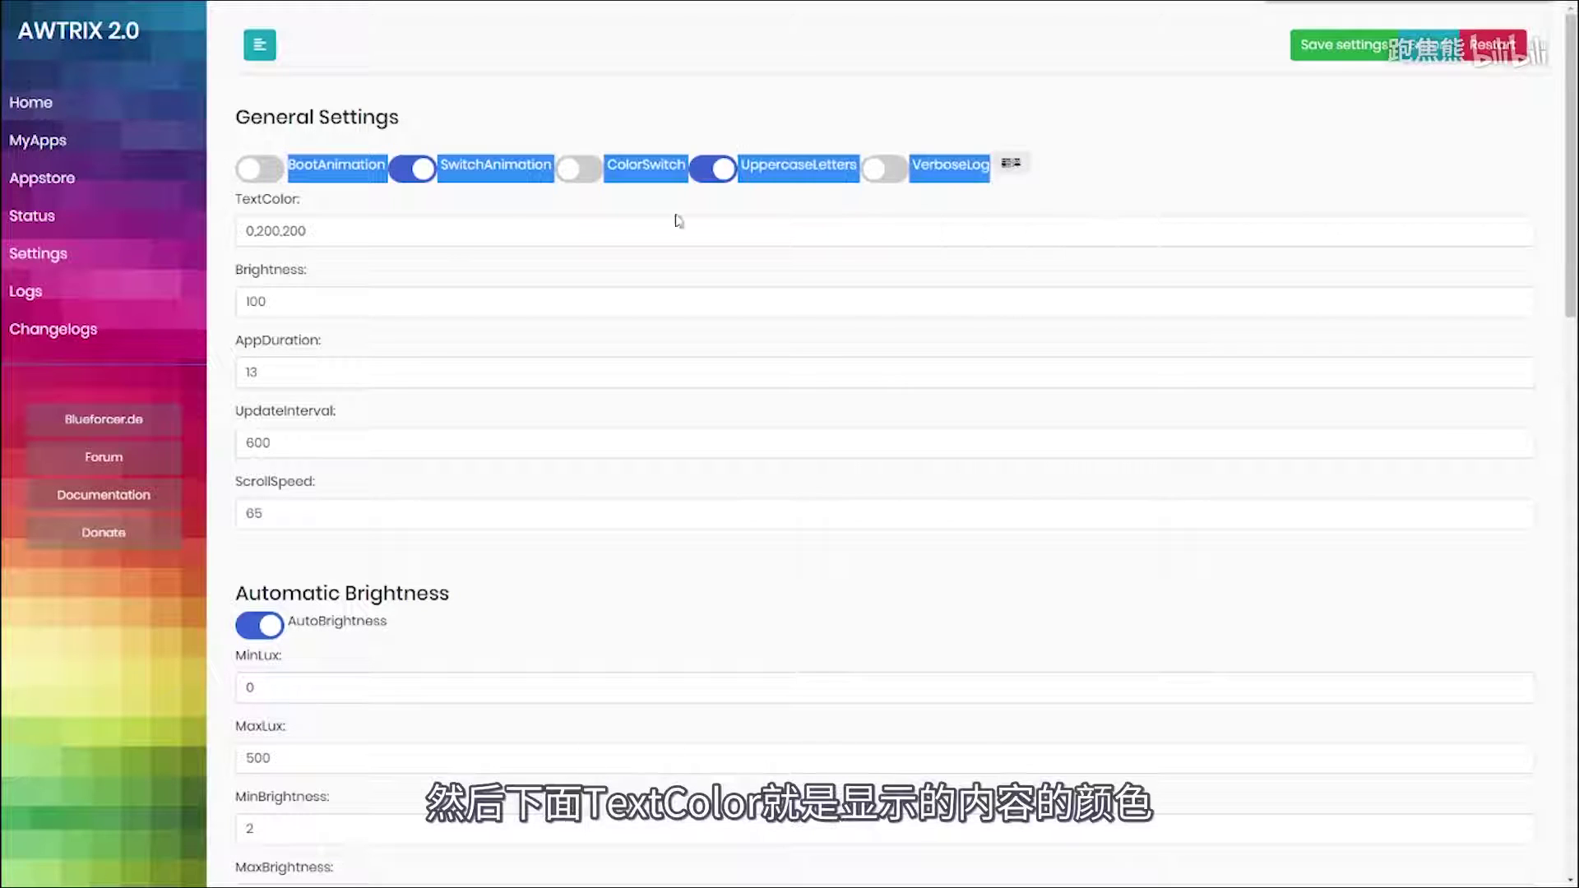
drag(232, 204, 329, 494)
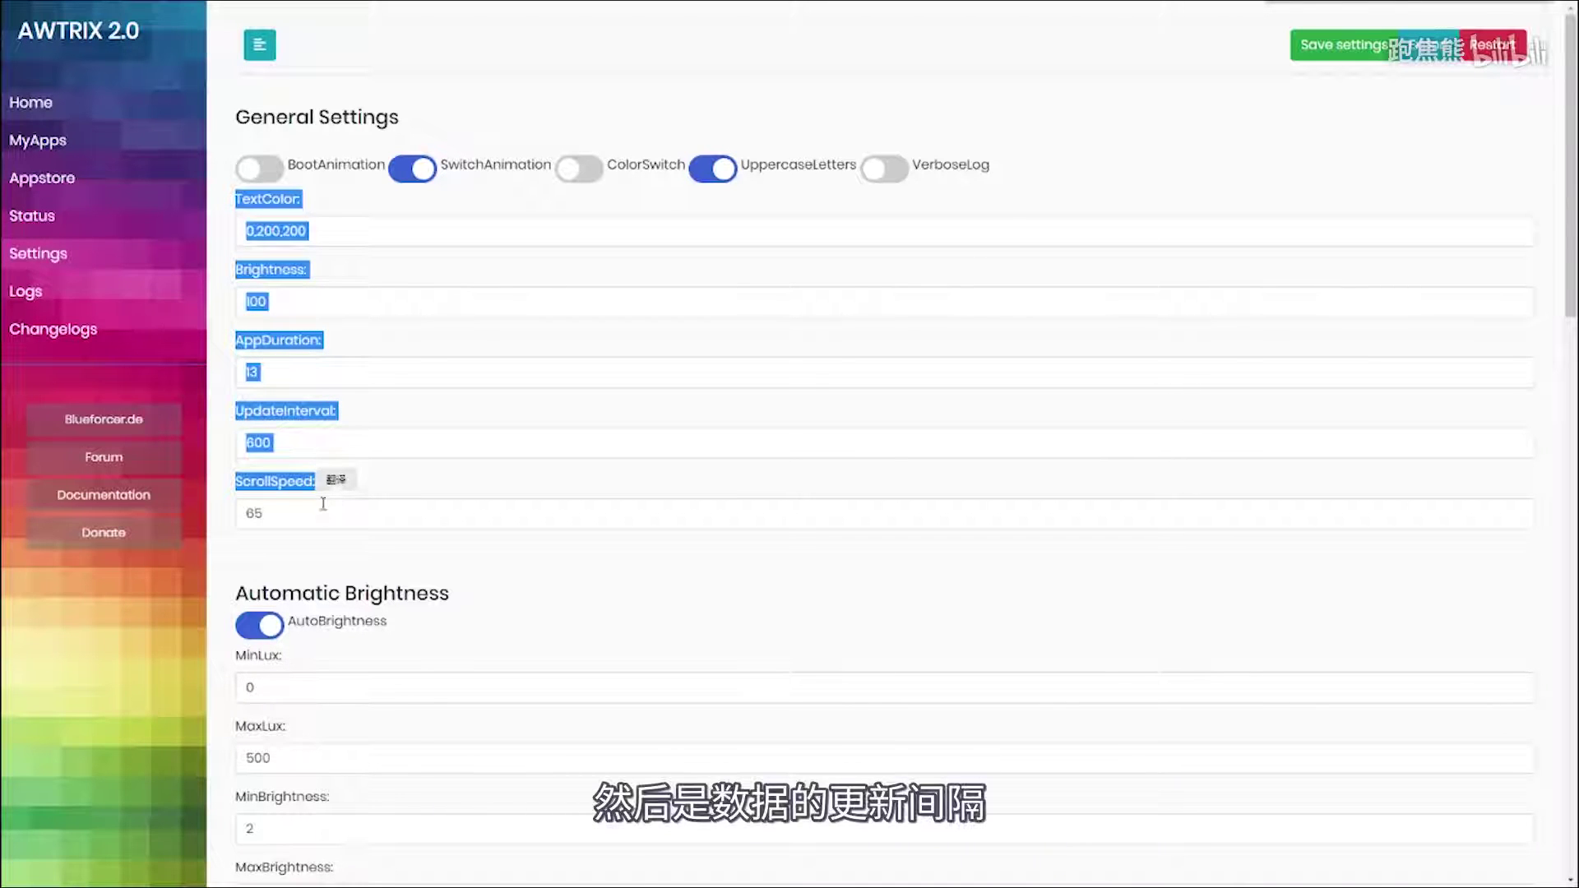
click(349, 594)
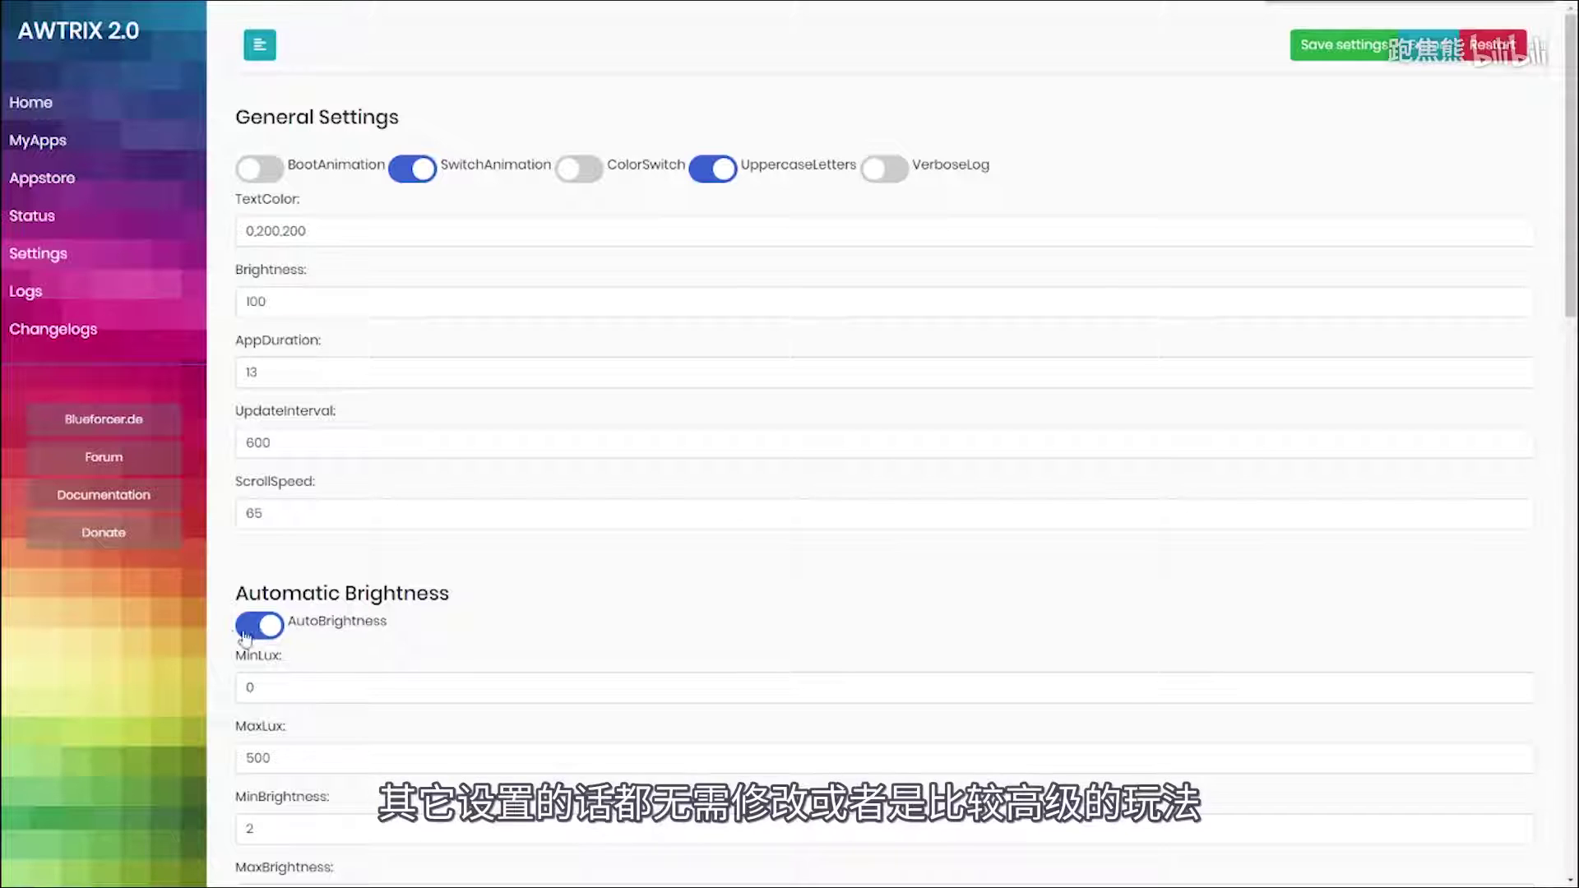
Open the Appstore and look through the list of apps available for the matrix display
click(42, 178)
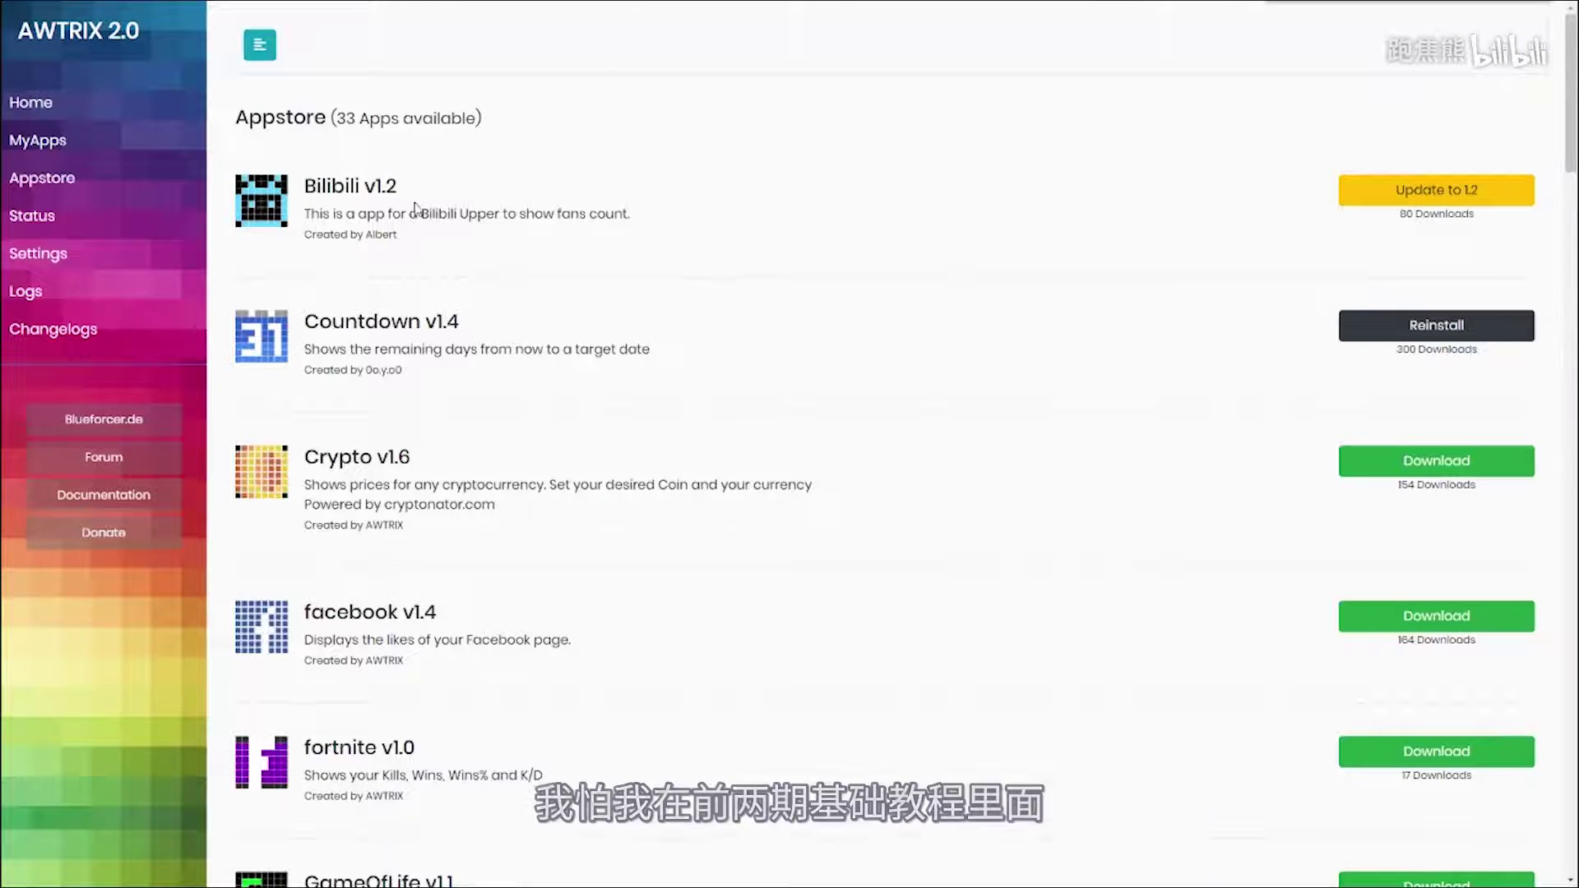
scroll(394, 218, down, 5)
scroll(367, 226, down, 6)
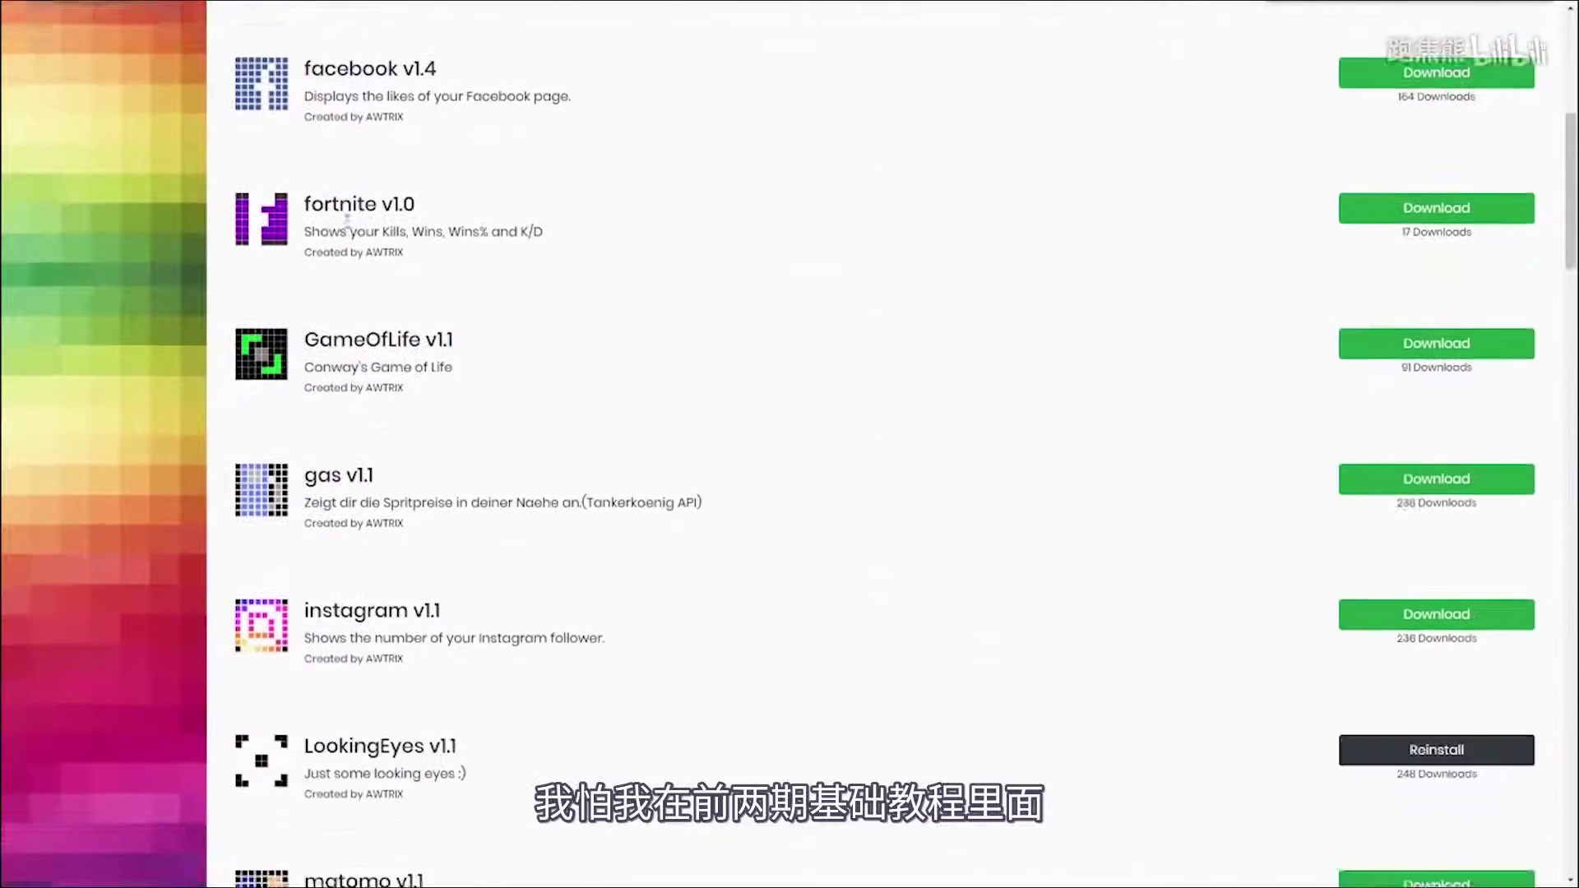
scroll(322, 244, down, 3)
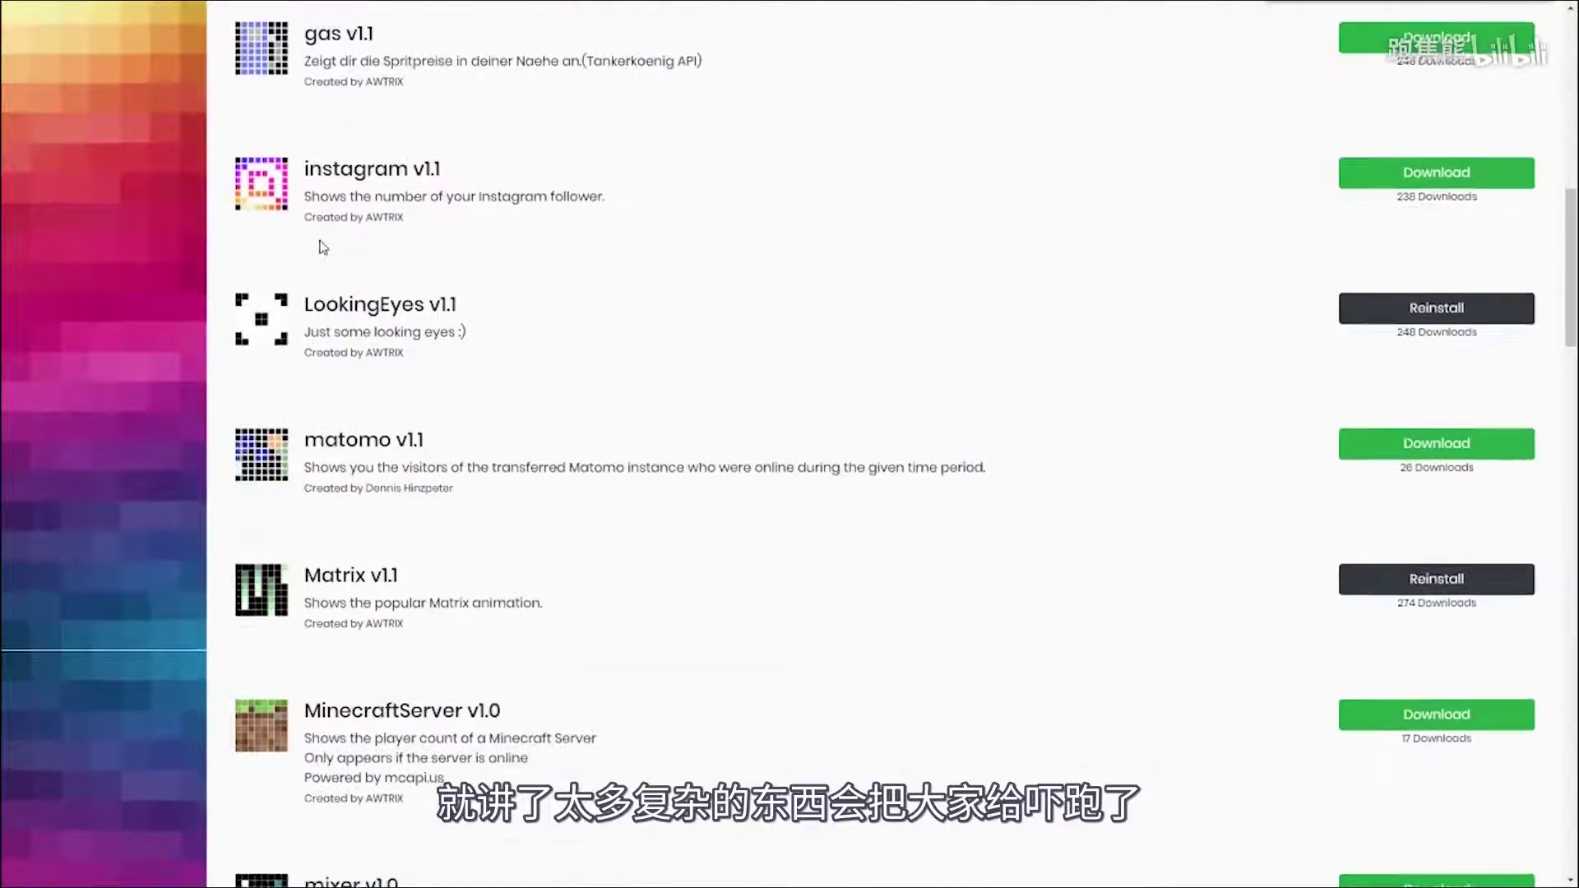
scroll(309, 265, down, 1)
scroll(321, 276, down, 7)
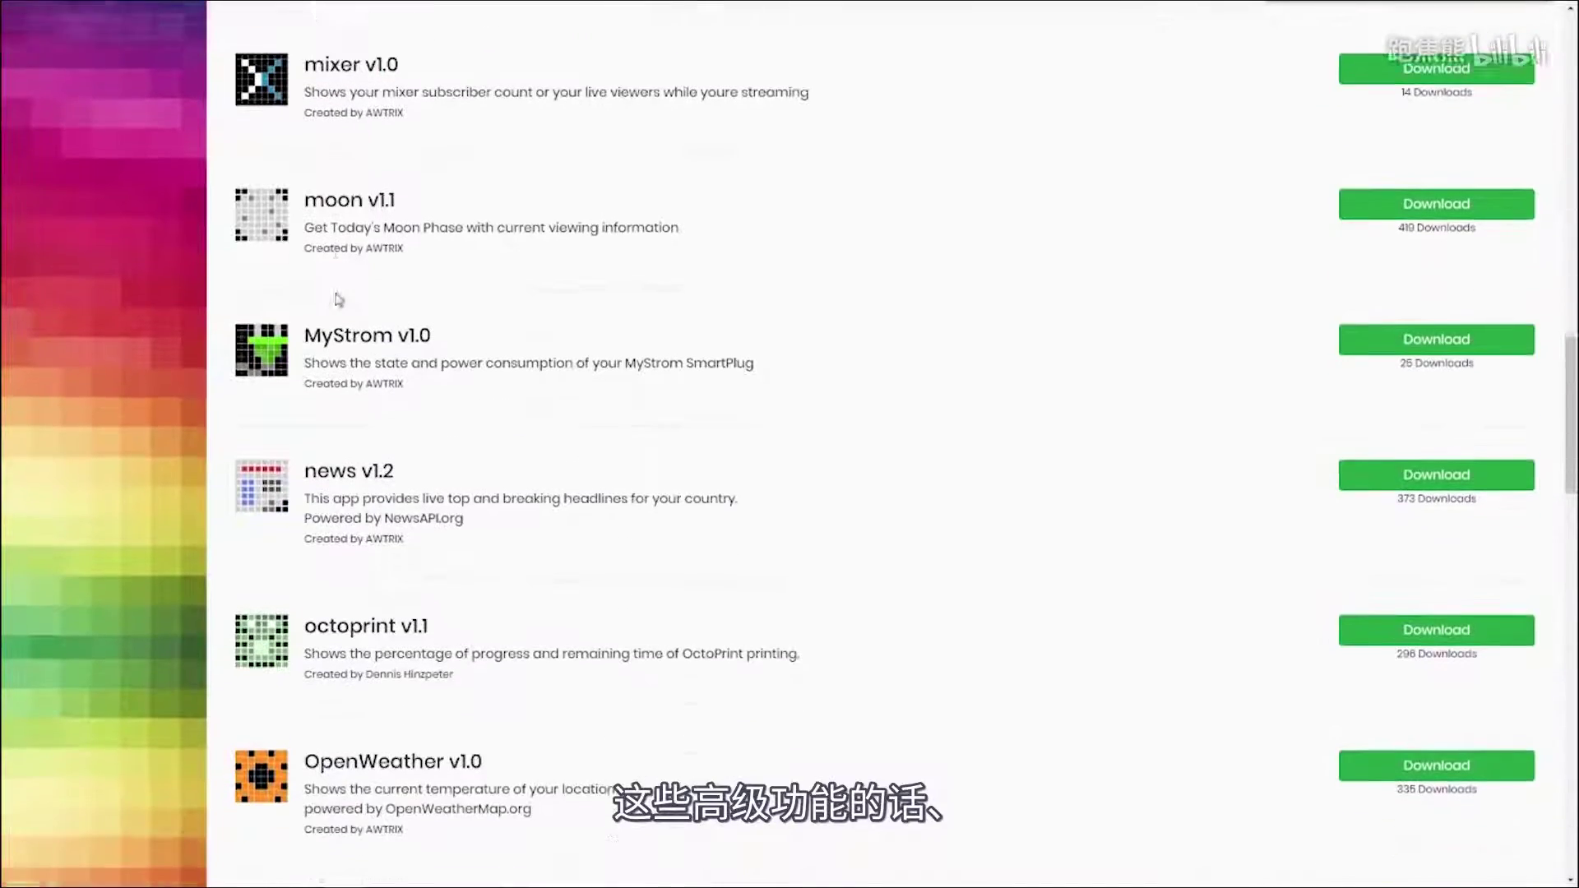
scroll(341, 297, down, 6)
scroll(348, 307, down, 8)
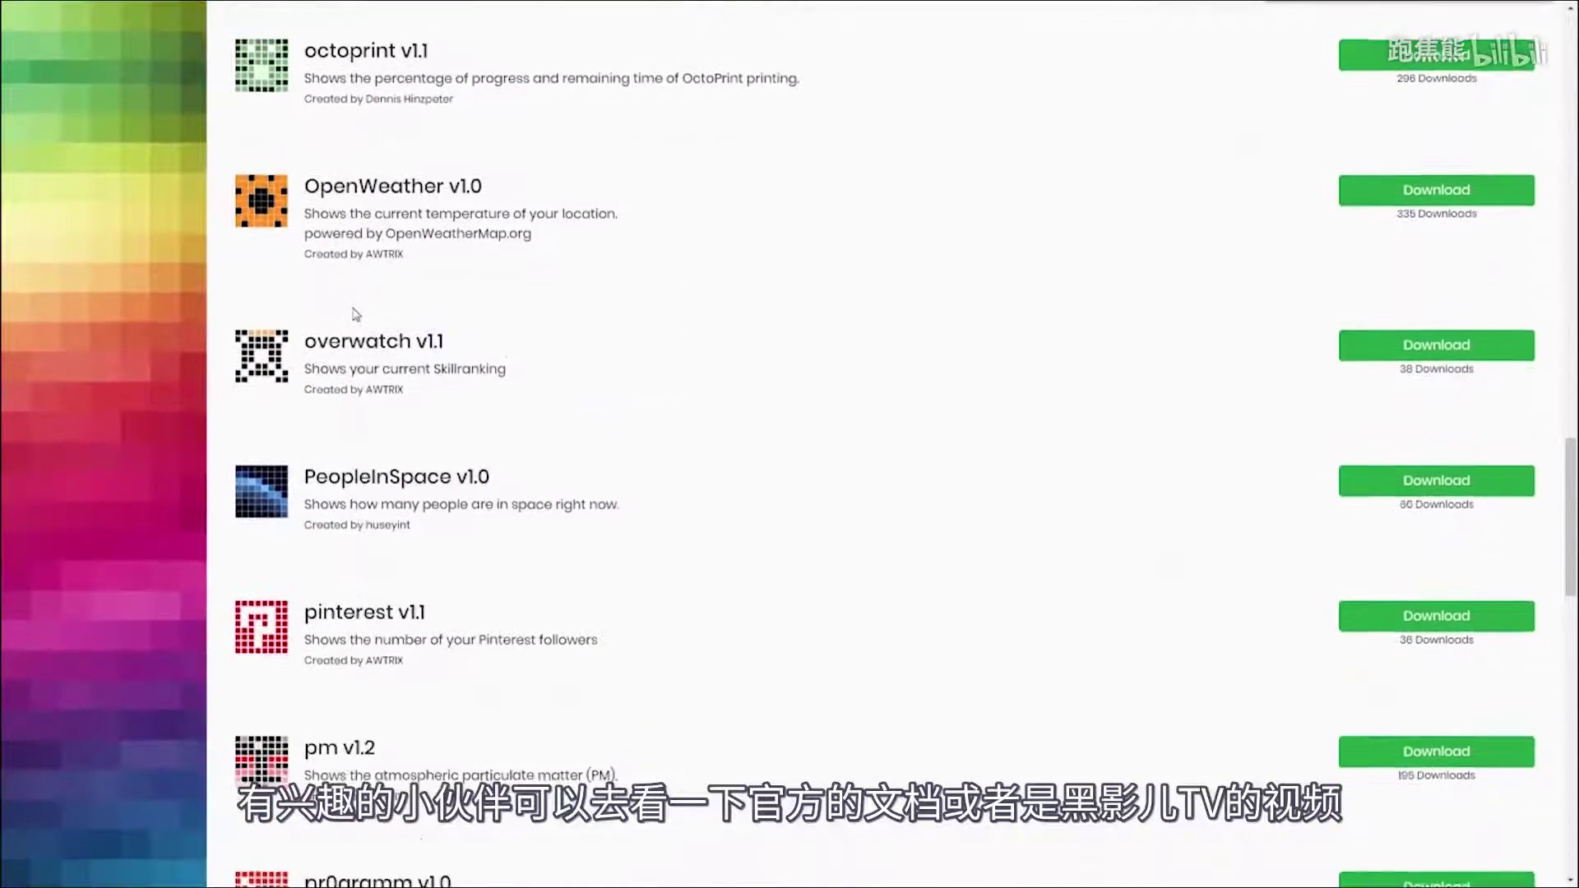
scroll(354, 324, down, 6)
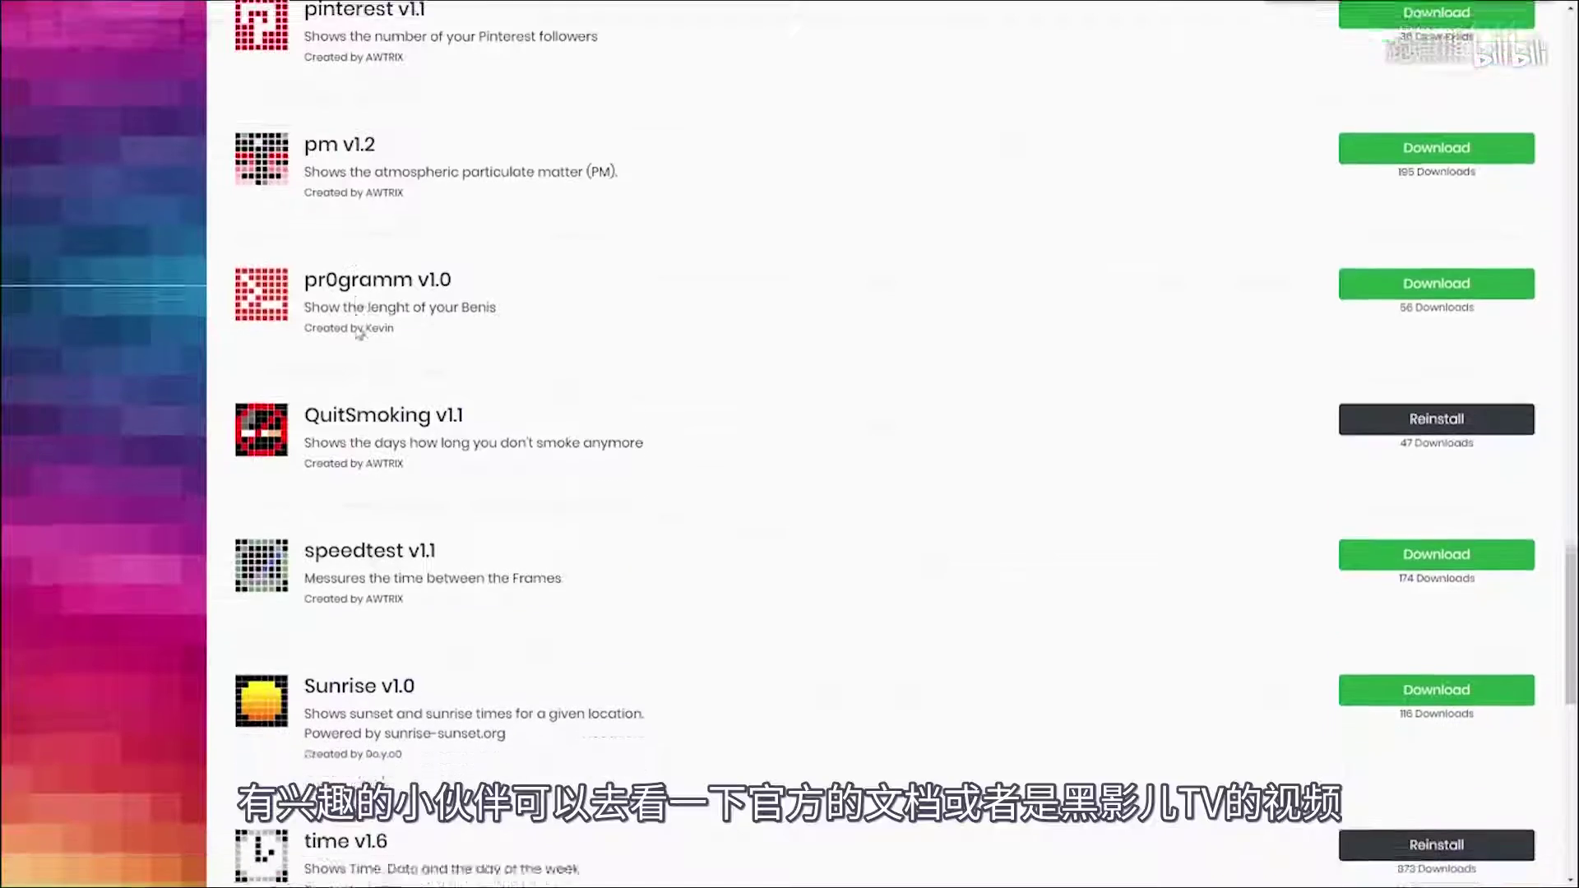
scroll(893, 444, down, 5)
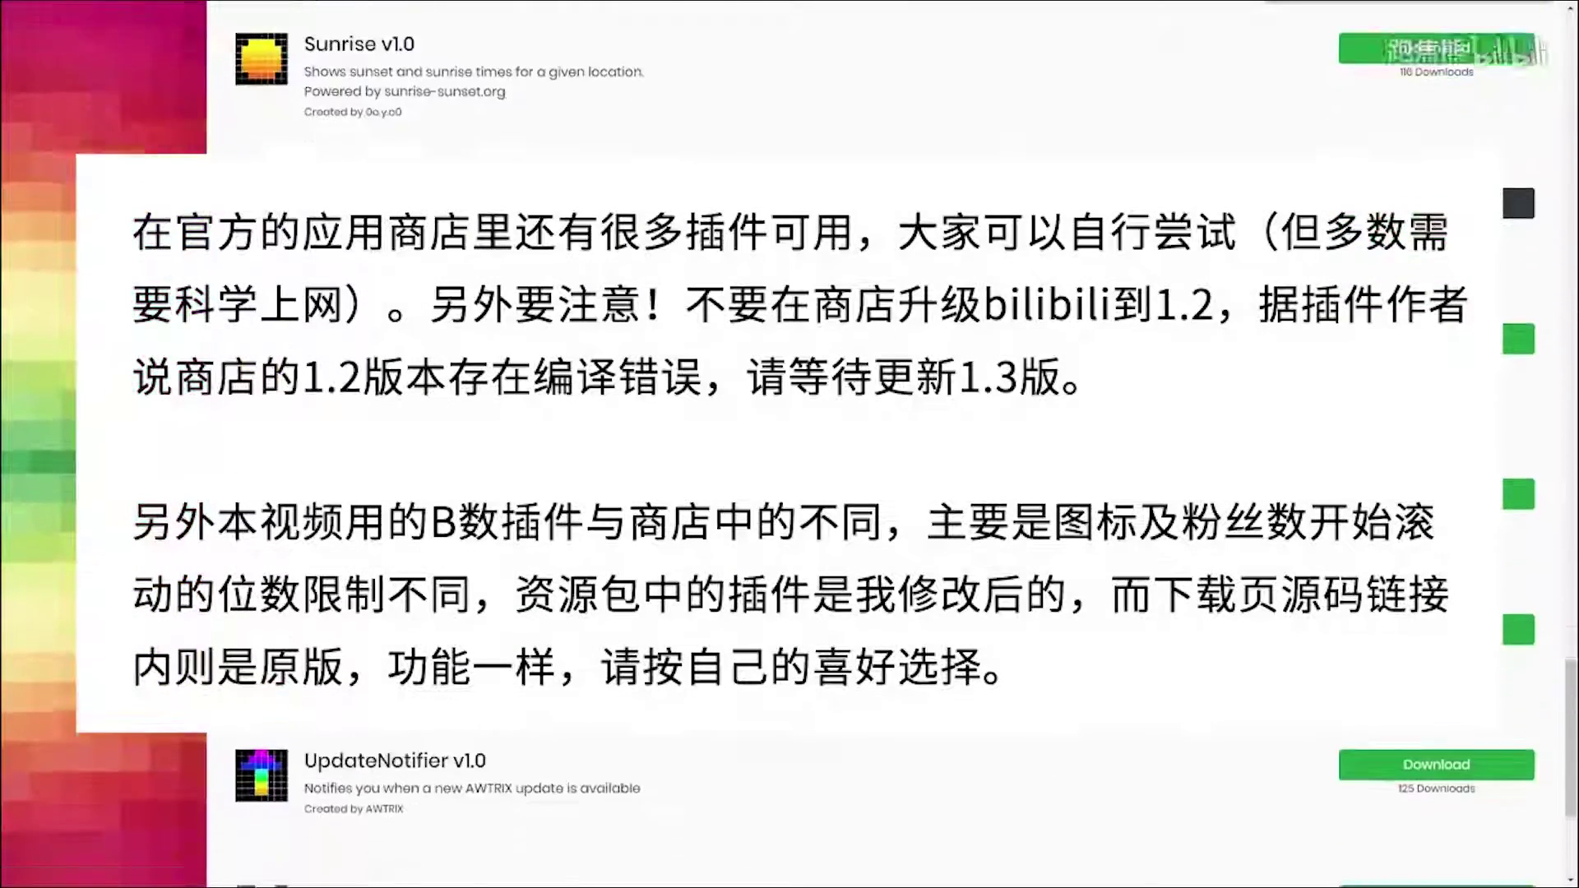
key(Home)
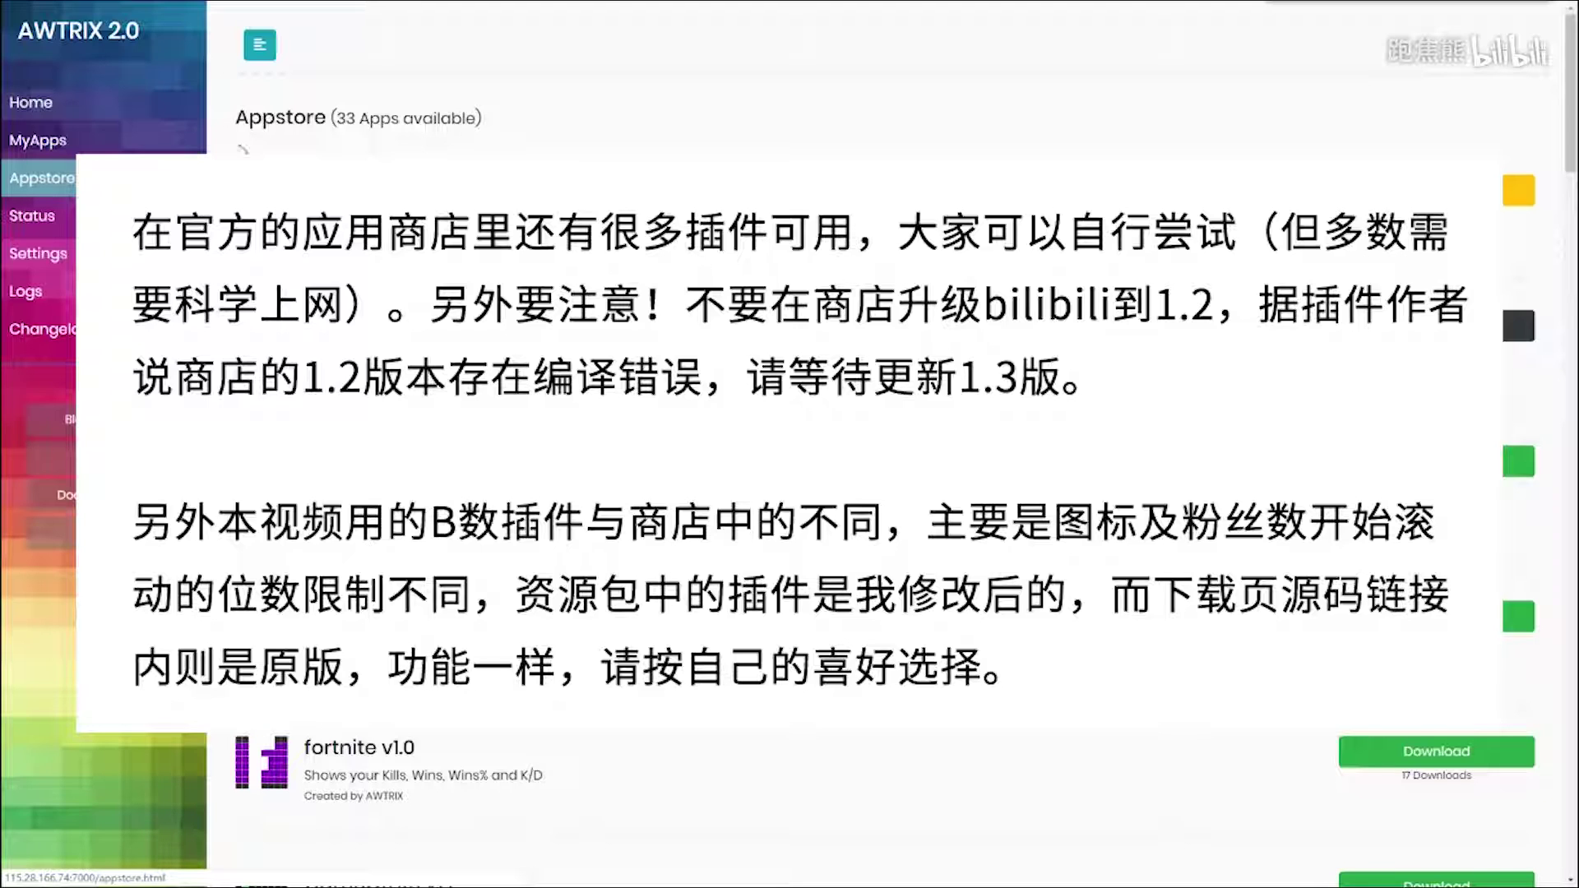
scroll(823, 445, down, 20)
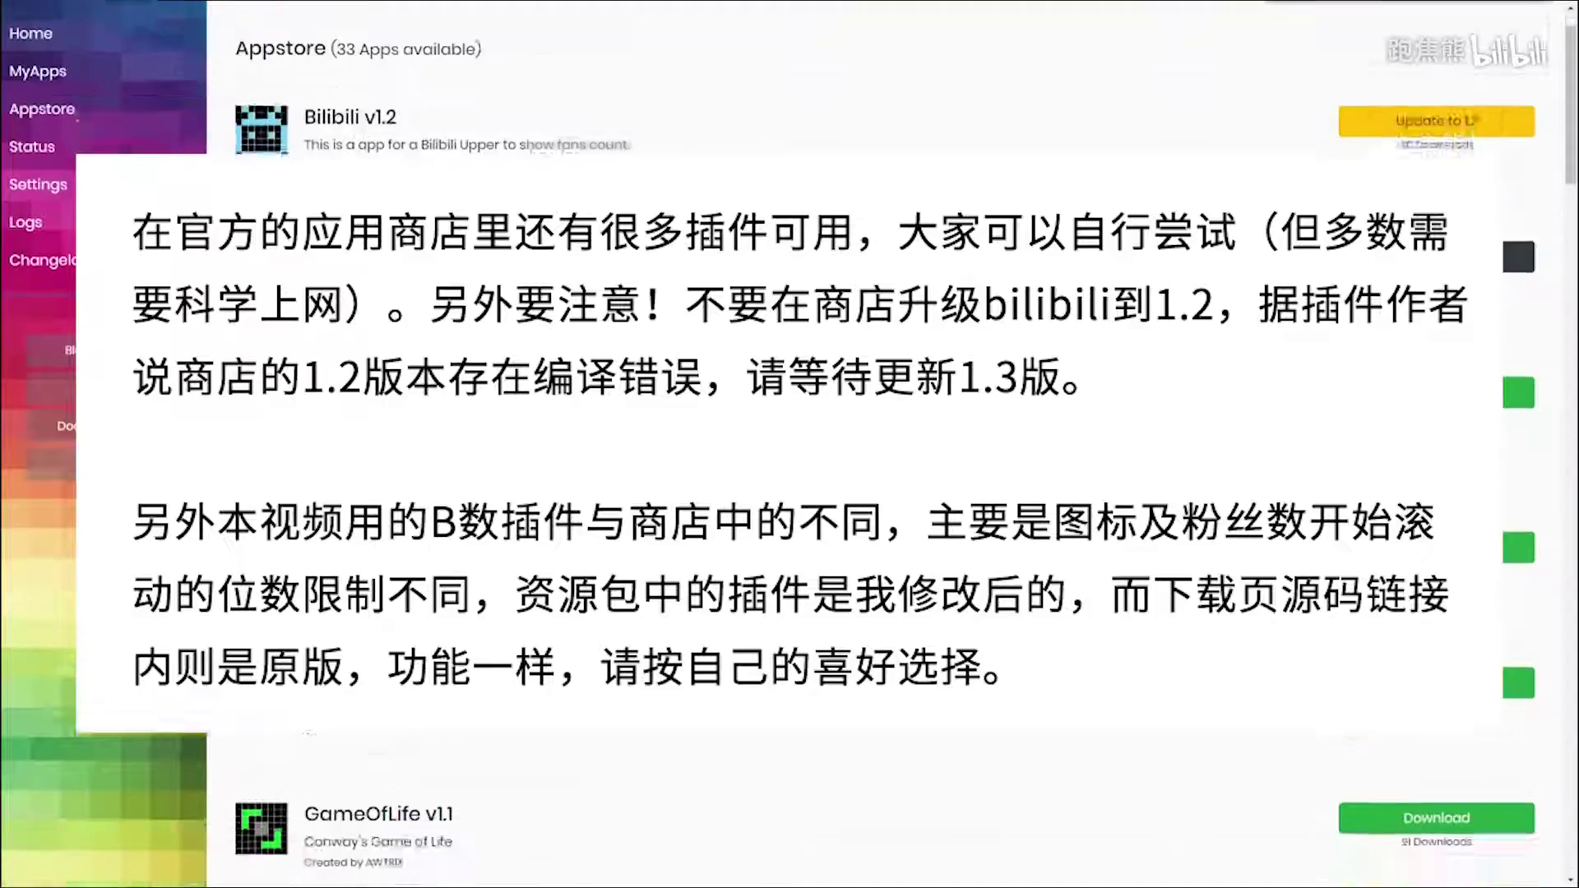
scroll(321, 244, down, 15)
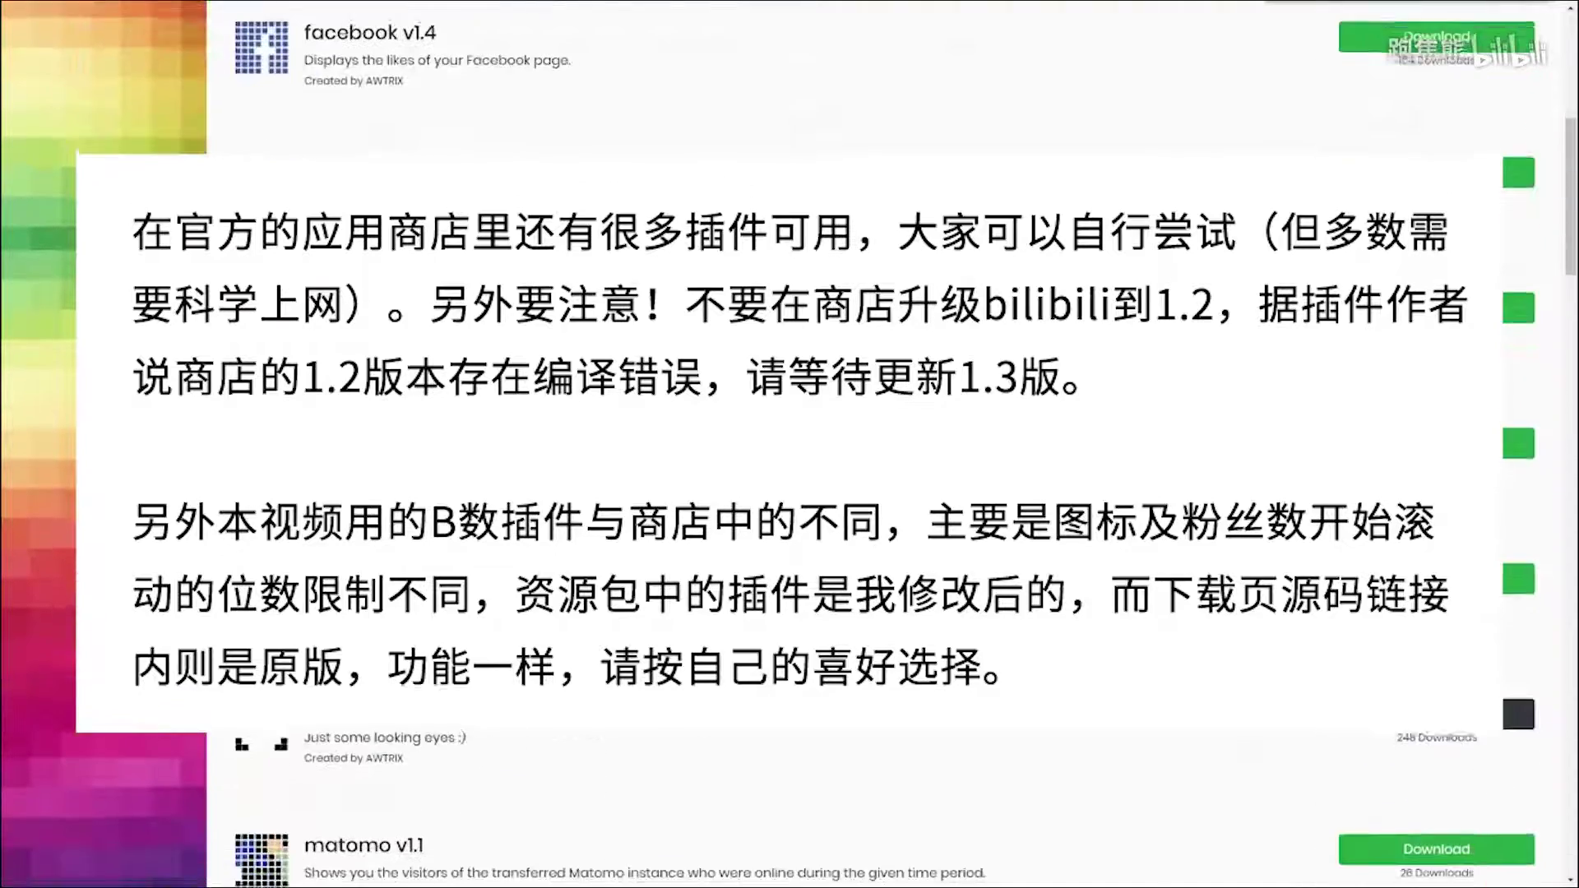